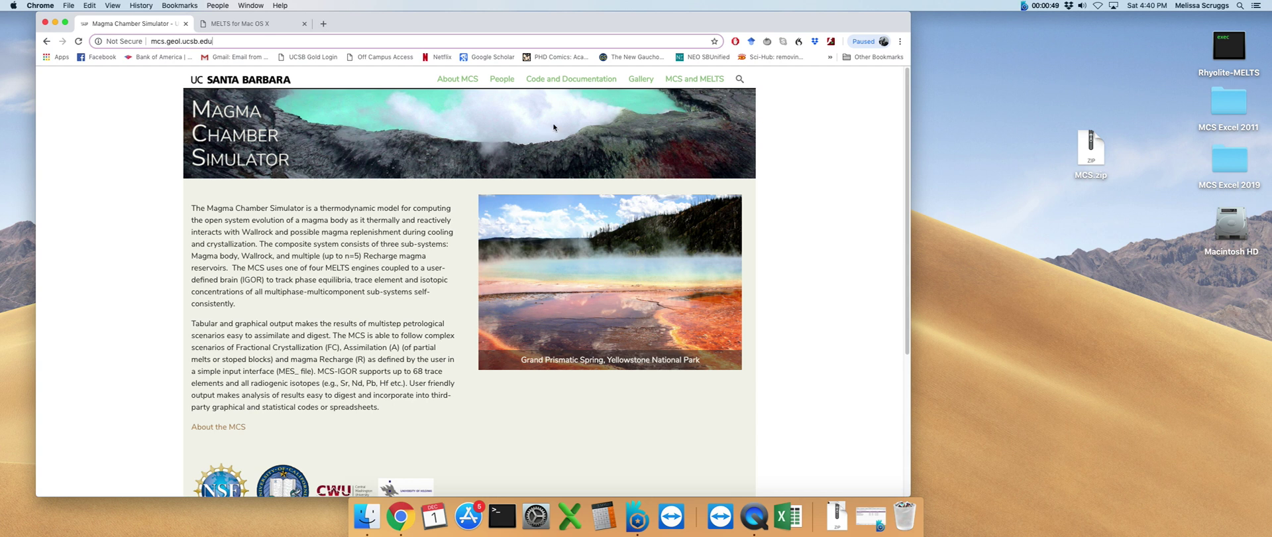
Step: Go to the Magma Chamber Simulator site's Code and Documentation page to reach MCS Download
click(567, 82)
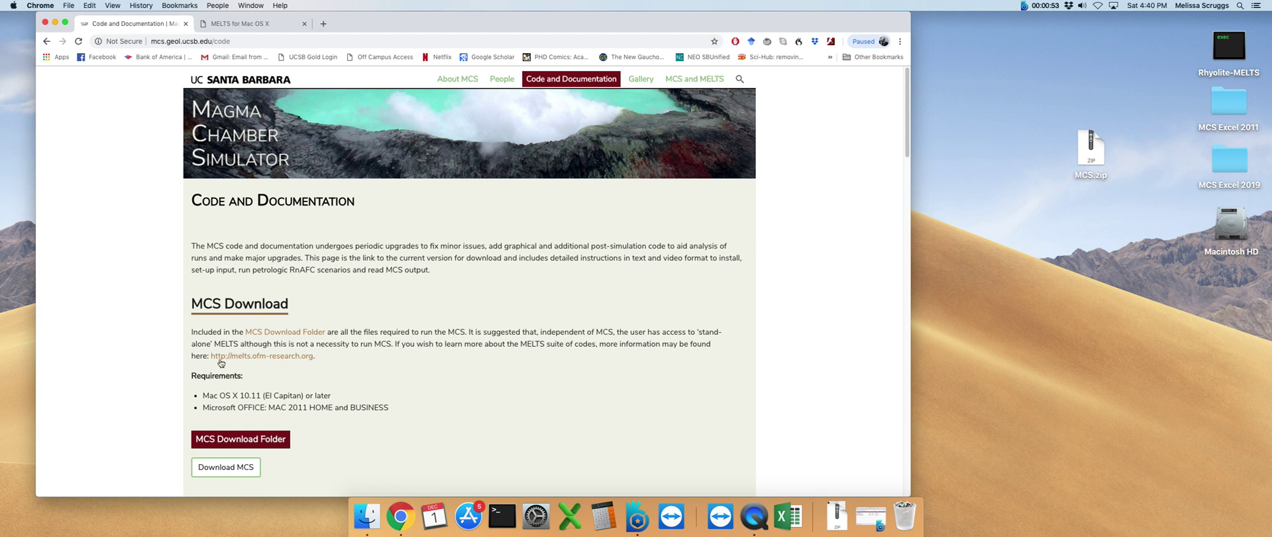
Step: Unzip MCS.zip on the desktop into an MCS folder and place the zip beside Macintosh HD
click(54, 22)
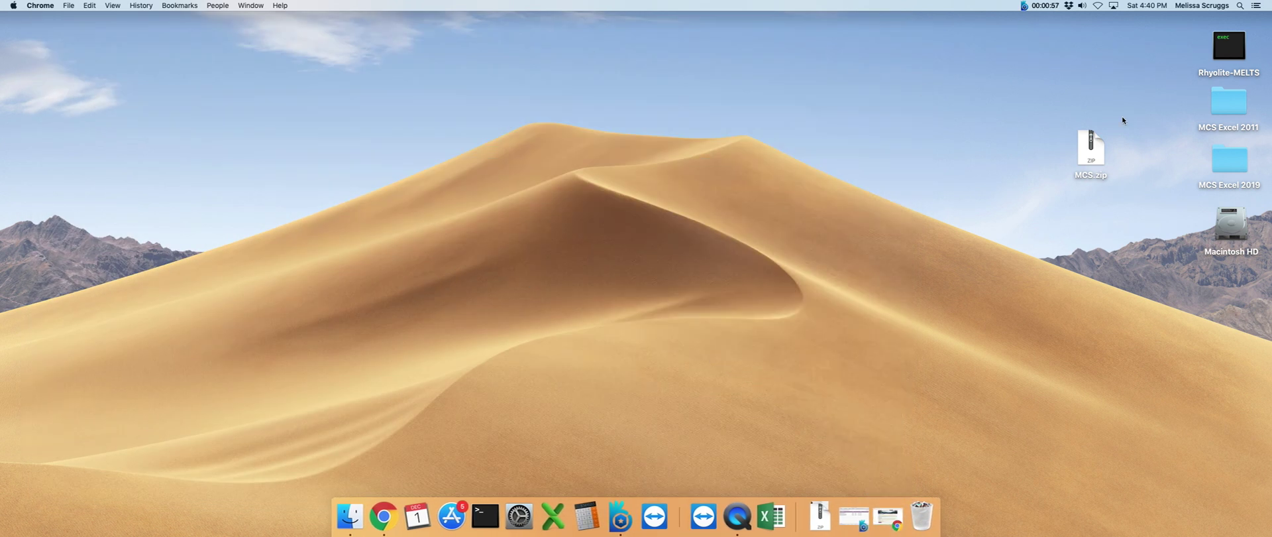
drag(1094, 155, 868, 299)
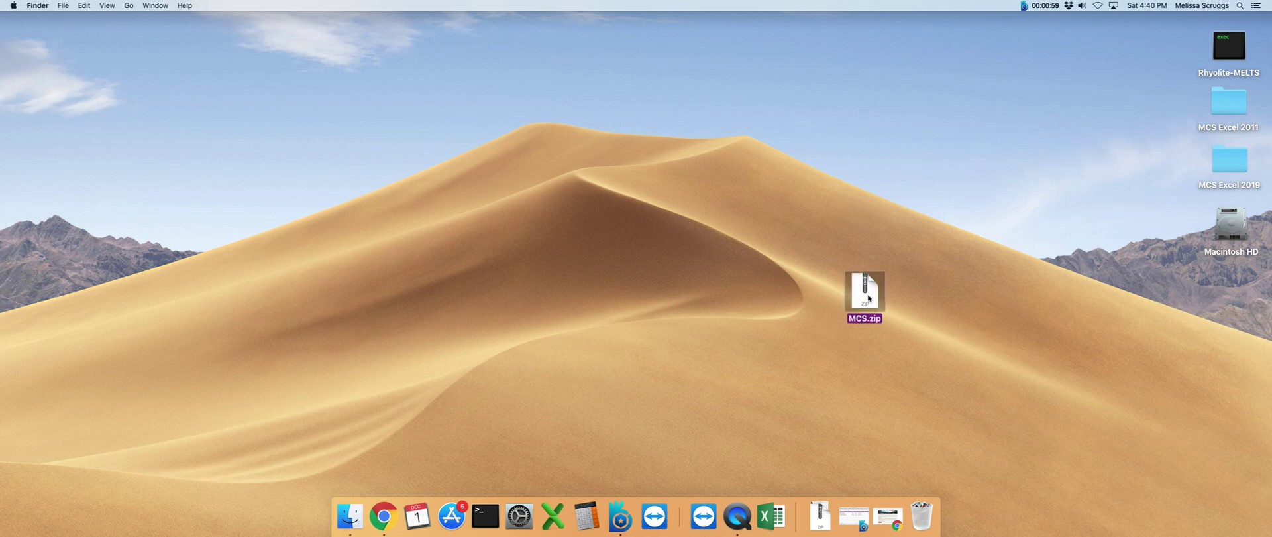
double_click(868, 298)
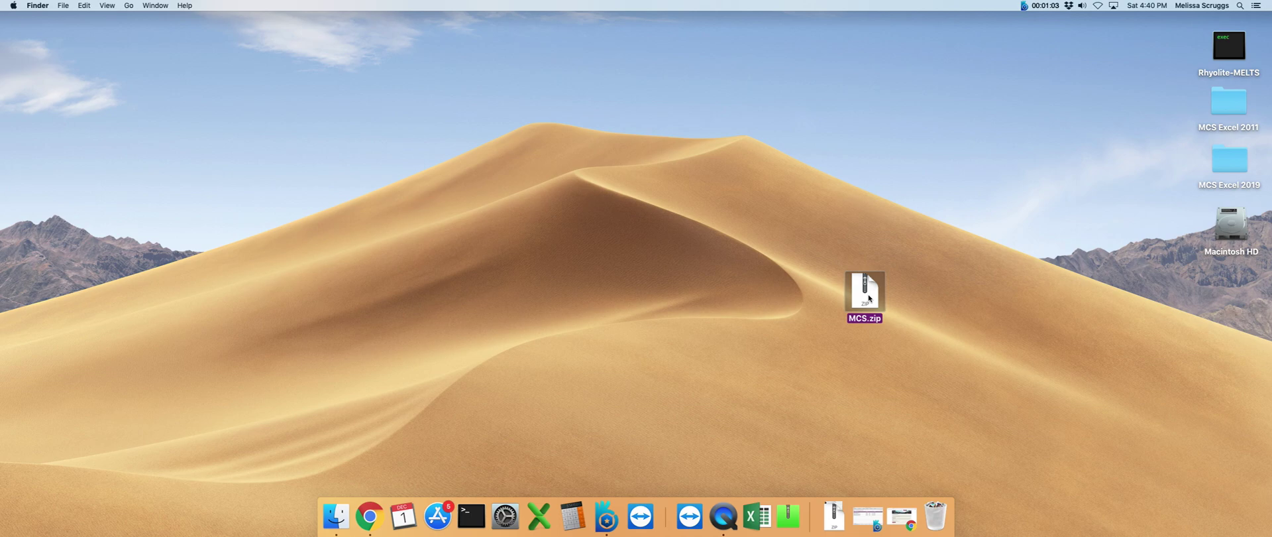
drag(869, 298, 875, 167)
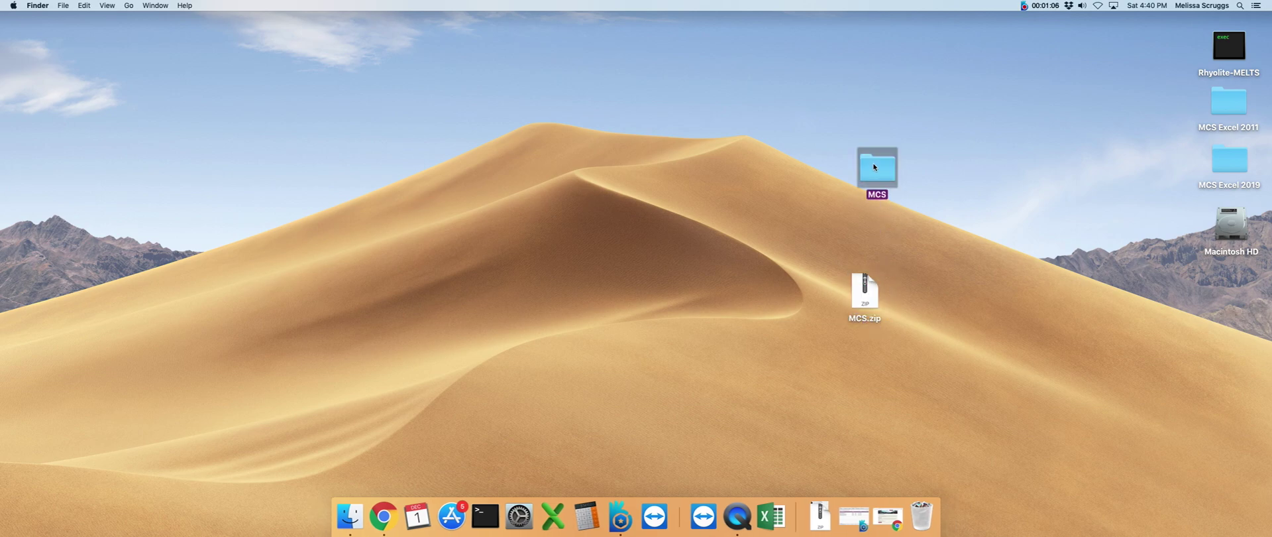
click(873, 291)
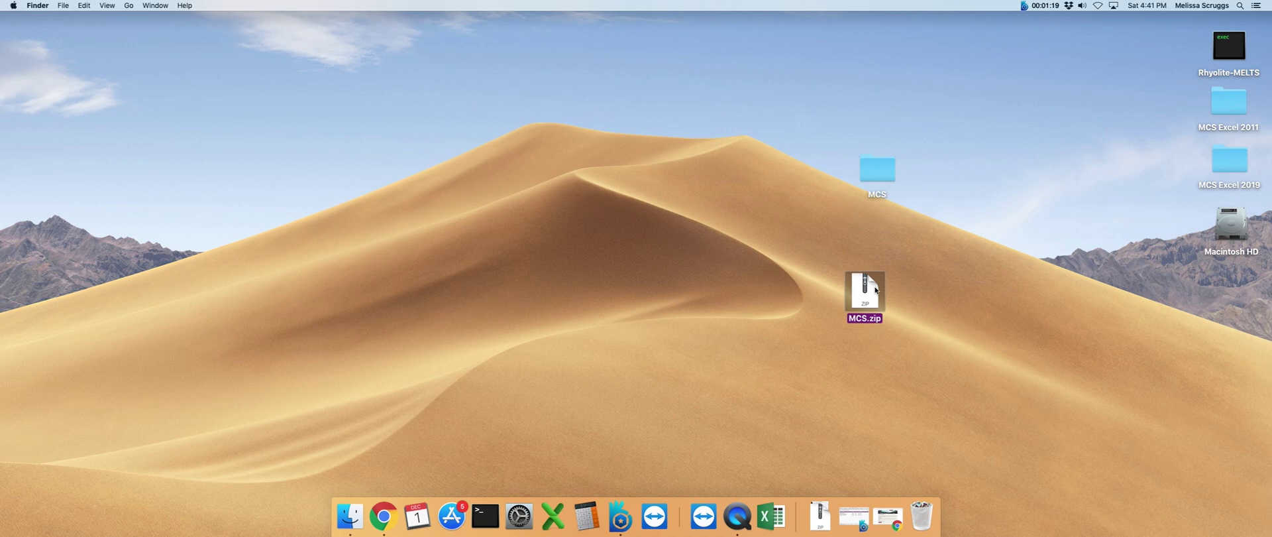
drag(875, 289, 1186, 220)
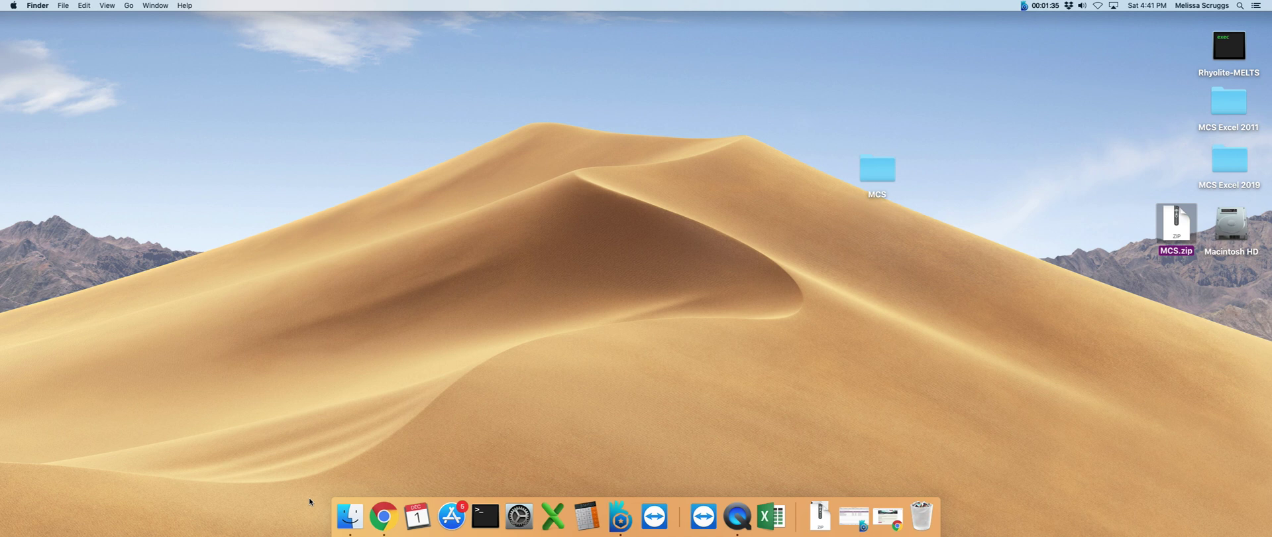
Step: Move the extracted MCS folder from the desktop into Documents
click(350, 520)
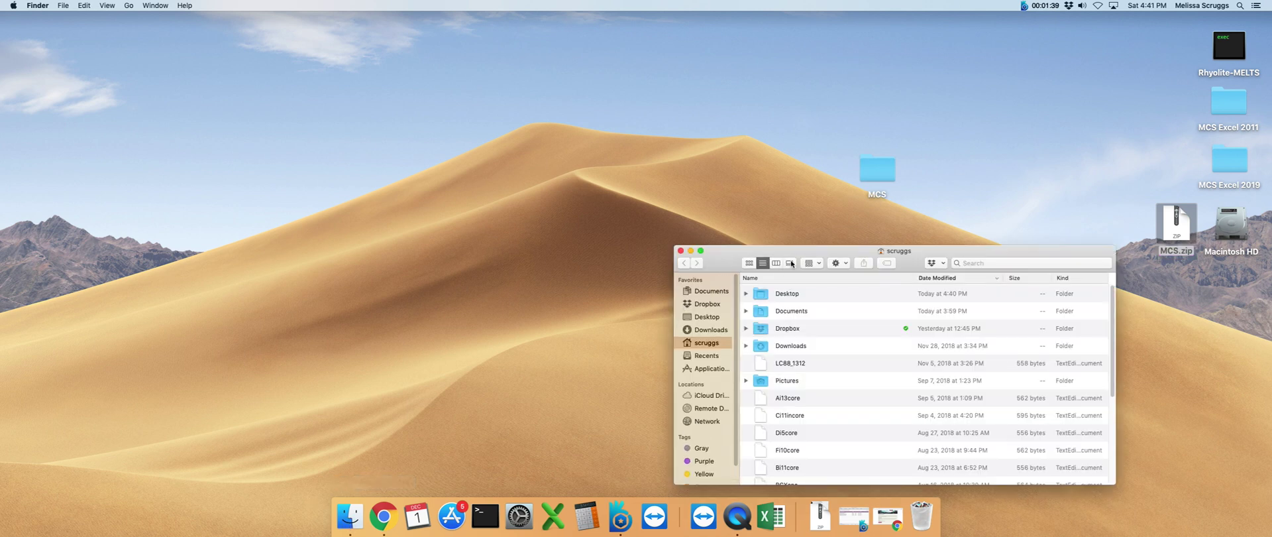
drag(815, 254, 516, 127)
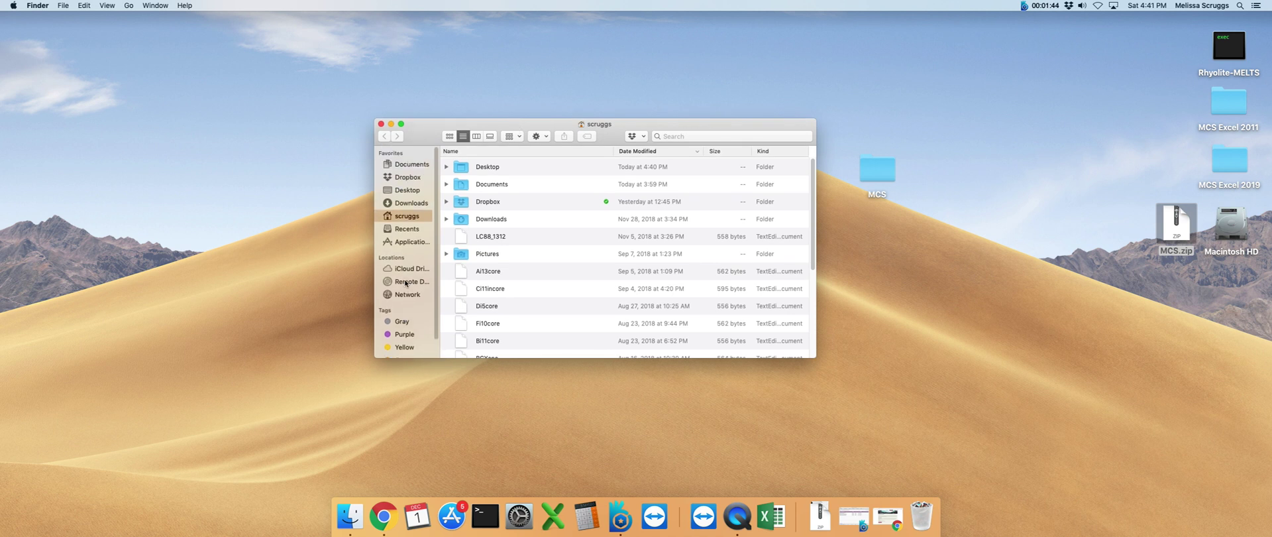
click(409, 230)
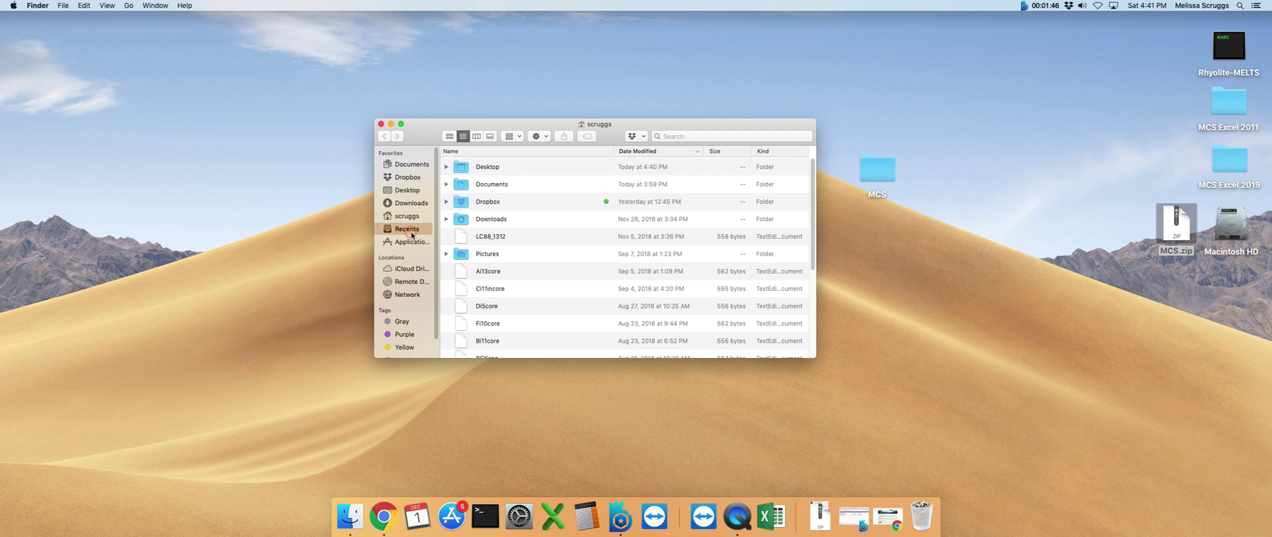
click(408, 165)
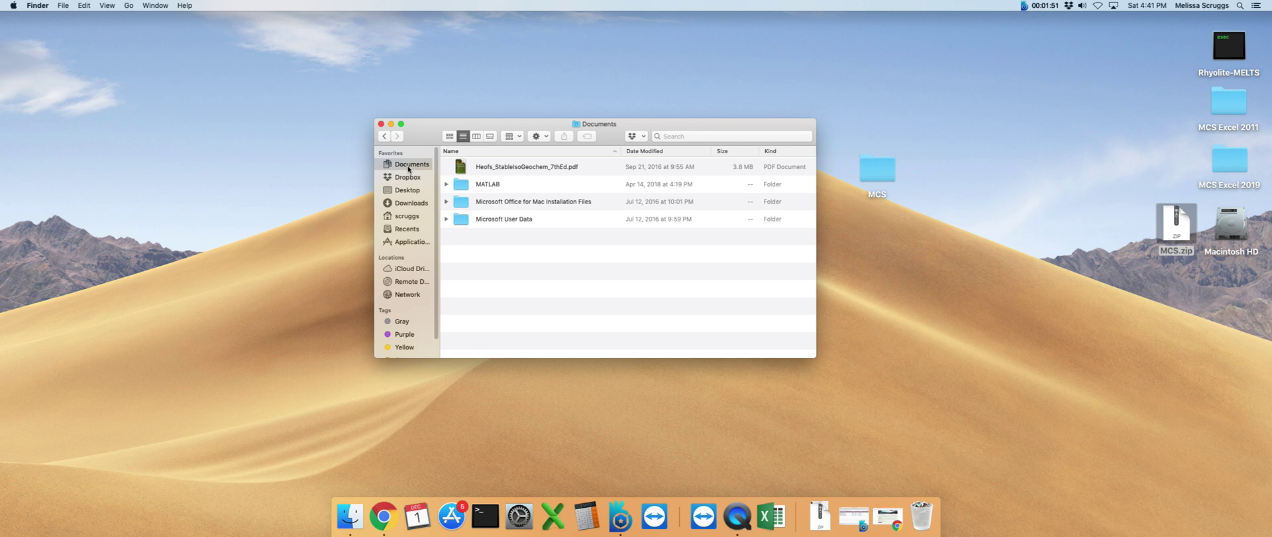
drag(870, 163, 497, 287)
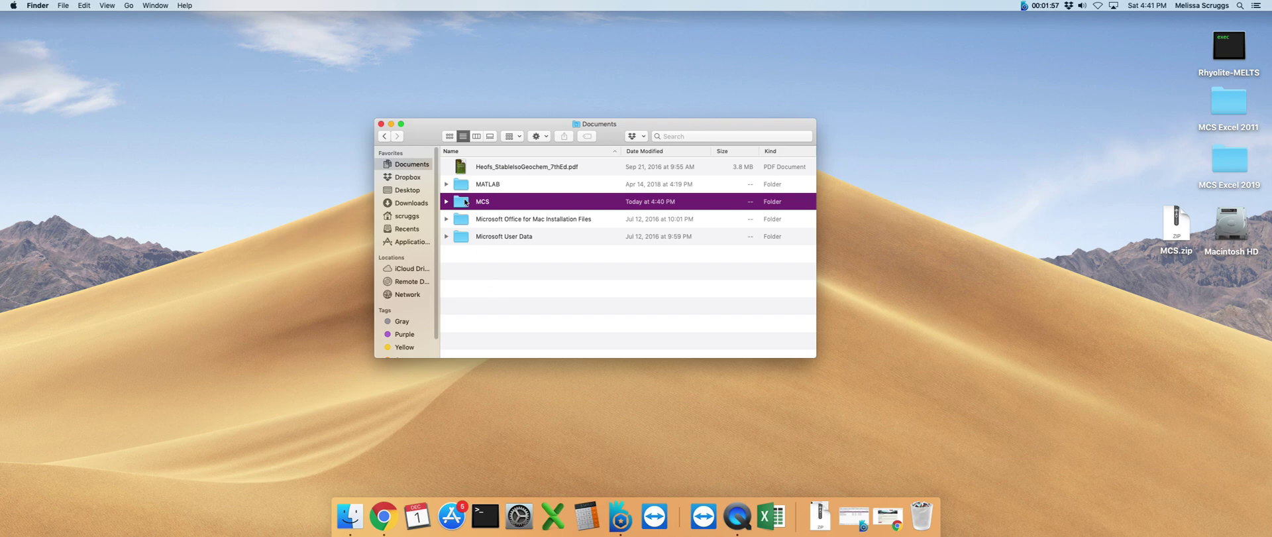
Step: Open MCS > MCS VBL CODE and select MCS_PhaseEQ_2019A.xlsm
double_click(465, 199)
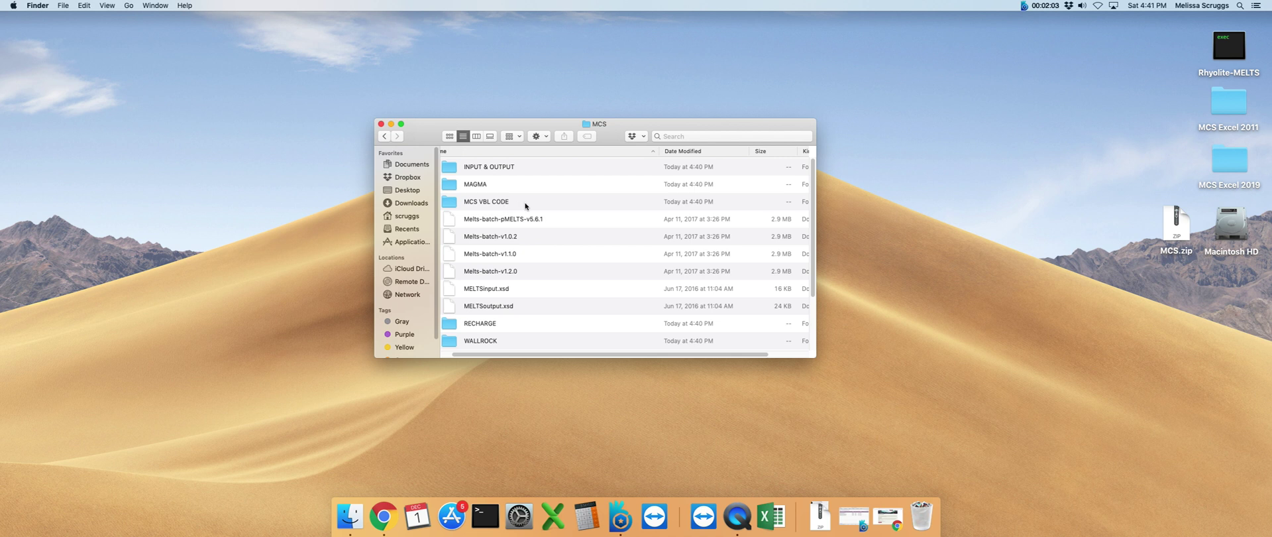
click(575, 206)
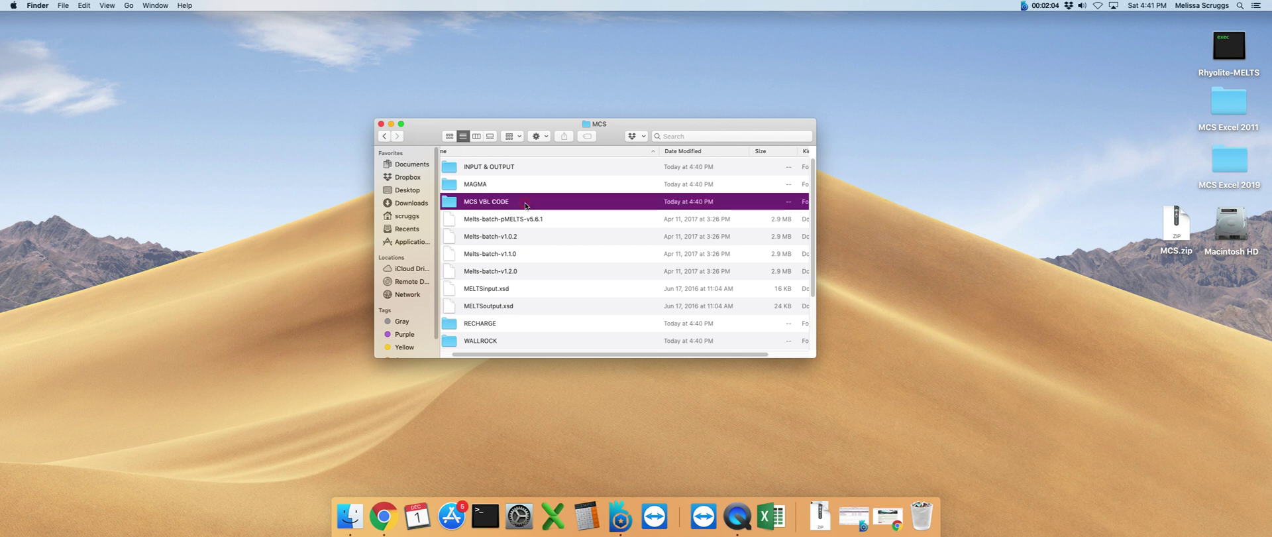
double_click(576, 206)
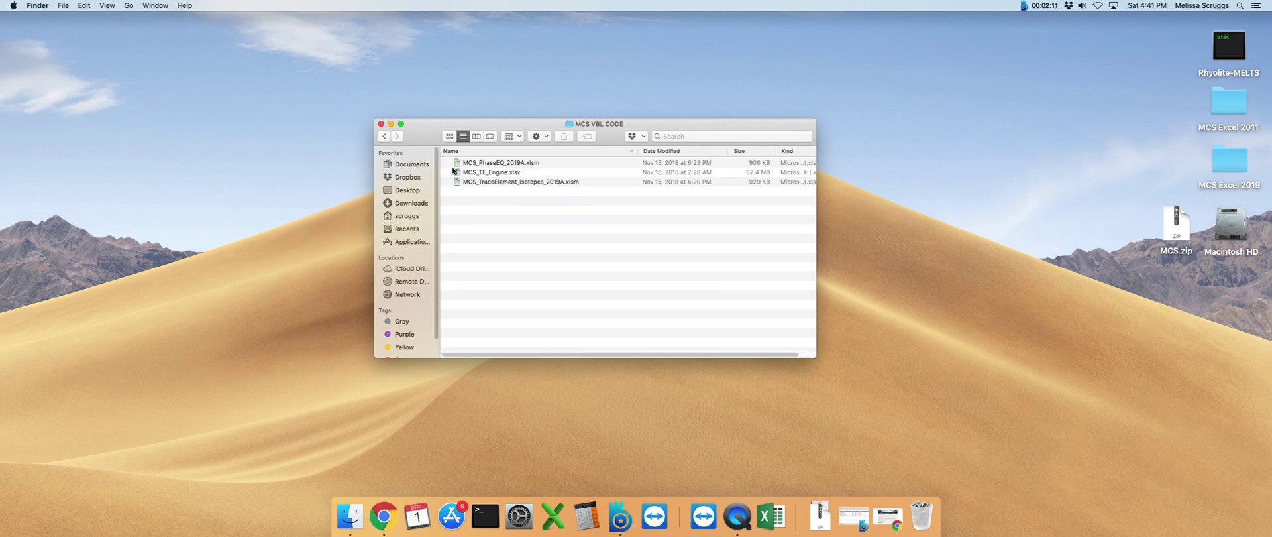
click(492, 166)
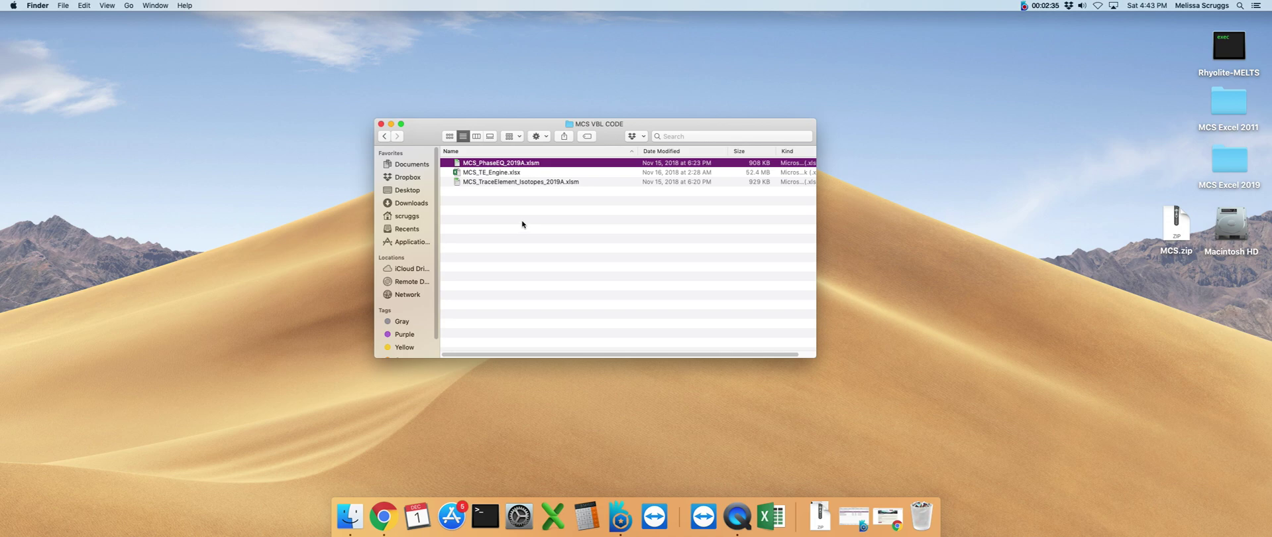
Step: Open MCS_PhaseEQ_2019A.xlsm in Excel with its macros enabled
click(488, 164)
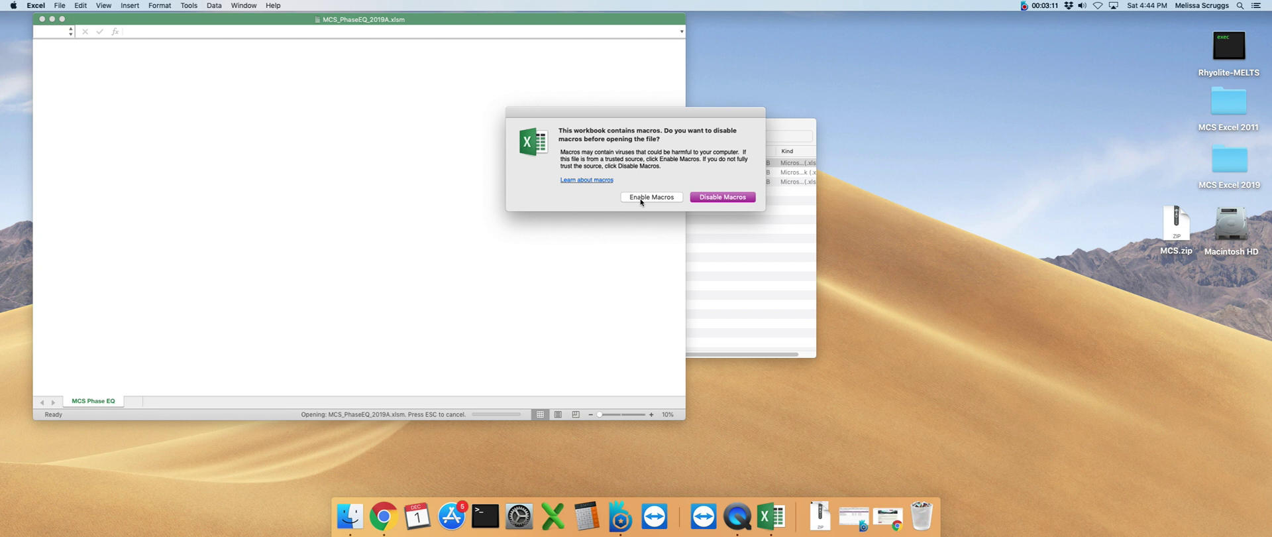
click(641, 197)
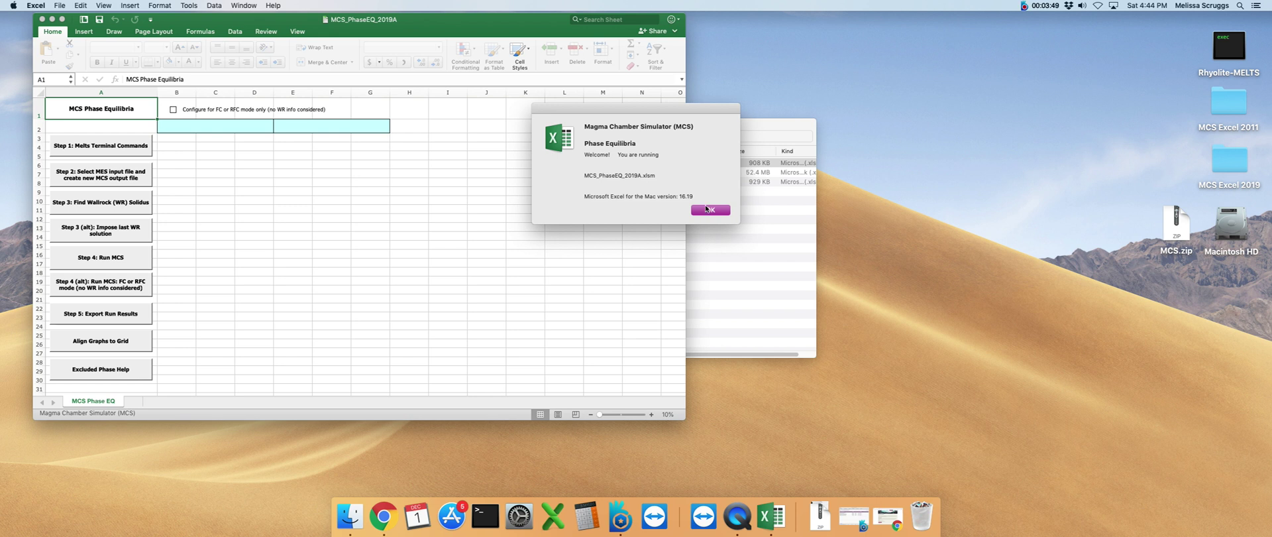
Step: Dismiss the MCS welcome dialogs and choose Documents > MCS as the working folder
click(707, 208)
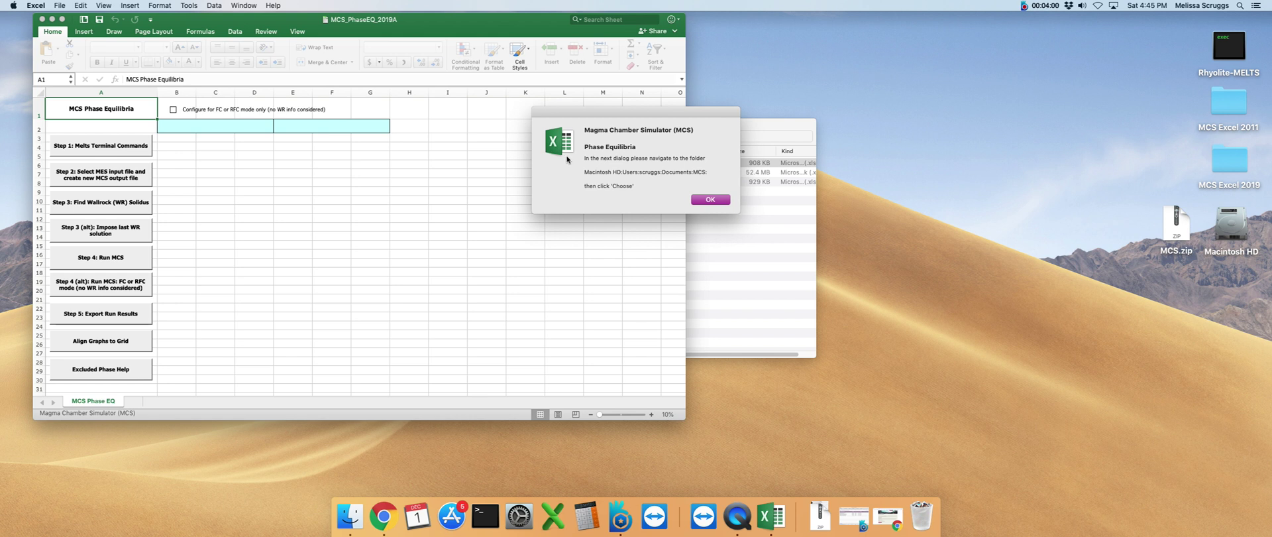
click(716, 202)
click(702, 200)
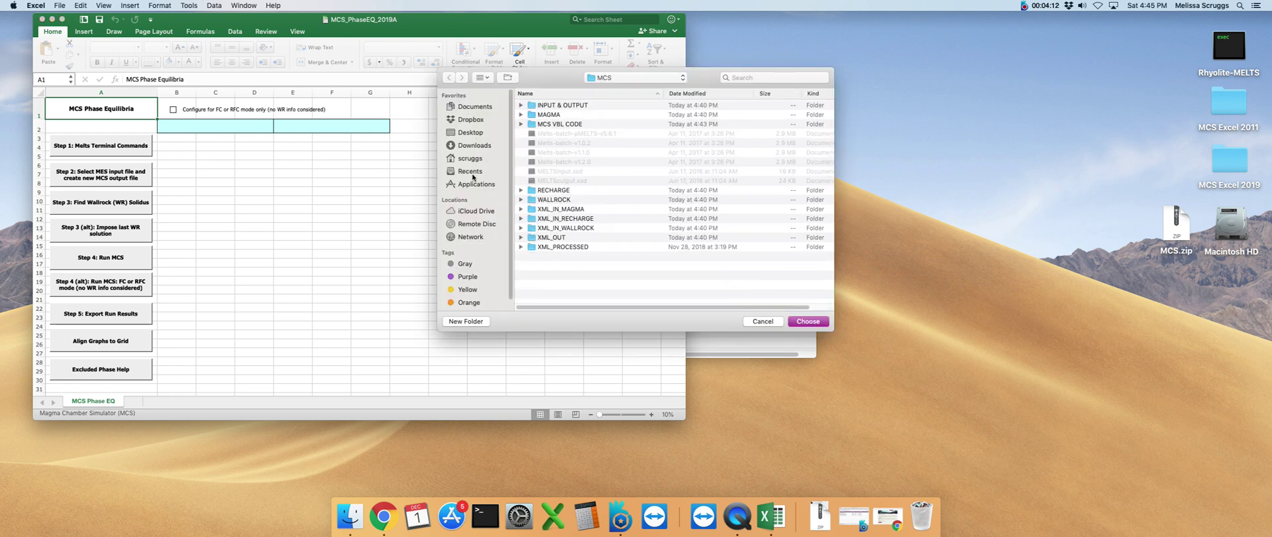
click(473, 108)
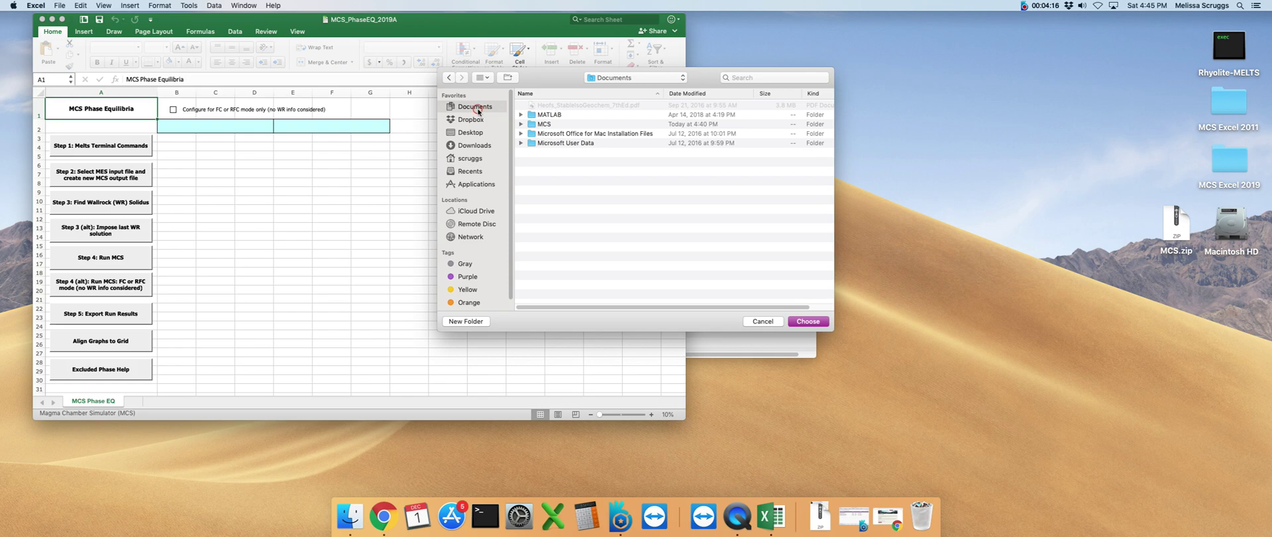
click(554, 124)
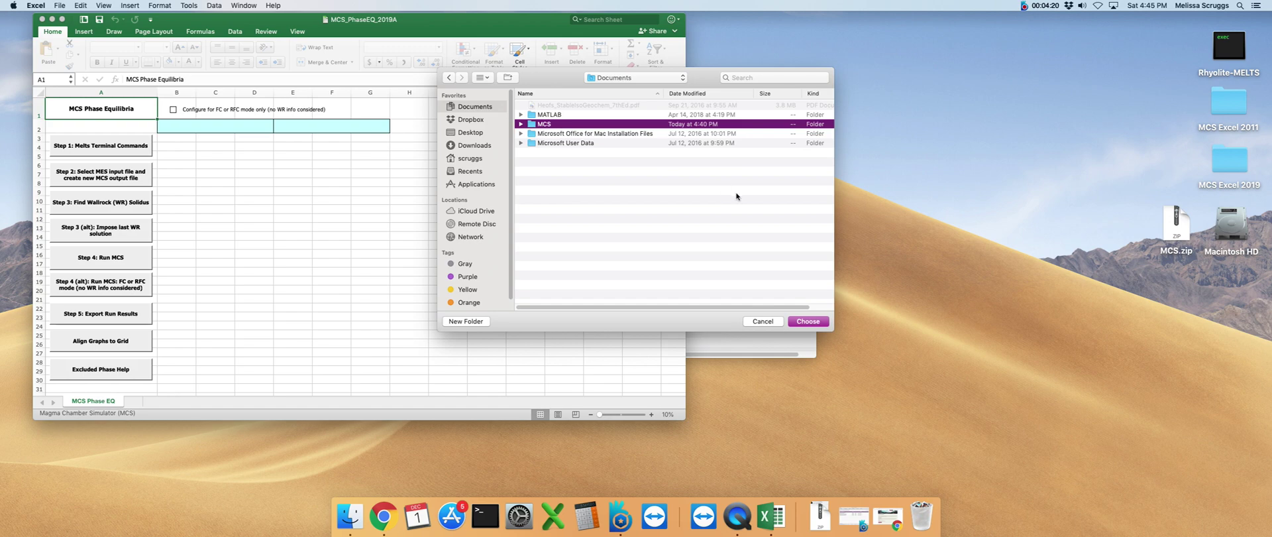
click(802, 324)
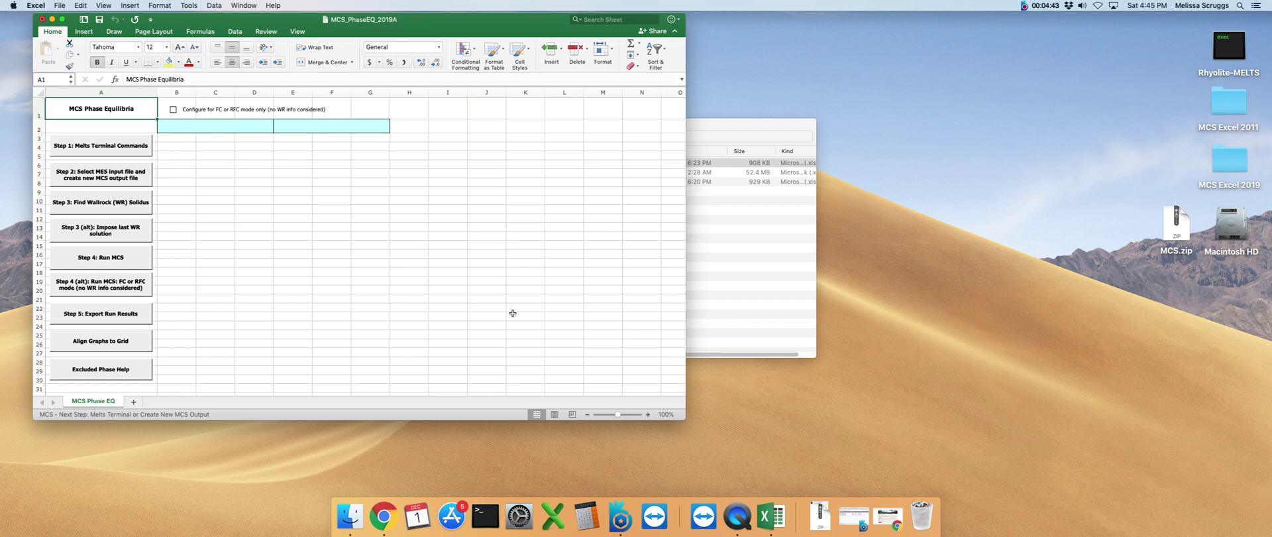
Step: Close MCS_PhaseEQ_2019A without saving and bring the MCS VBL CODE Finder window forward
click(42, 20)
click(331, 89)
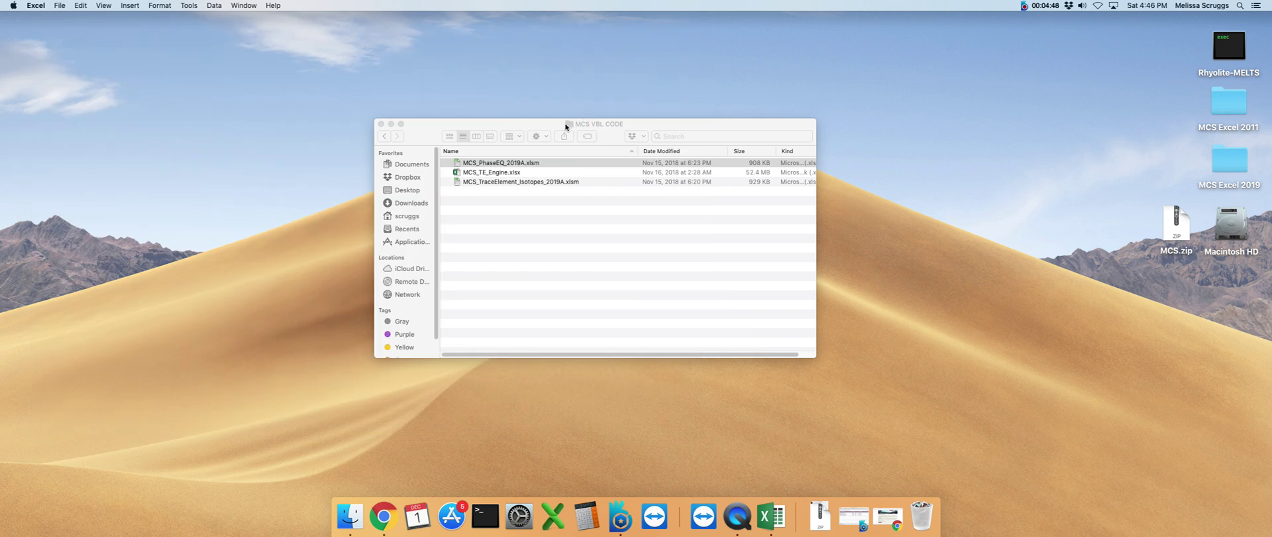
click(566, 127)
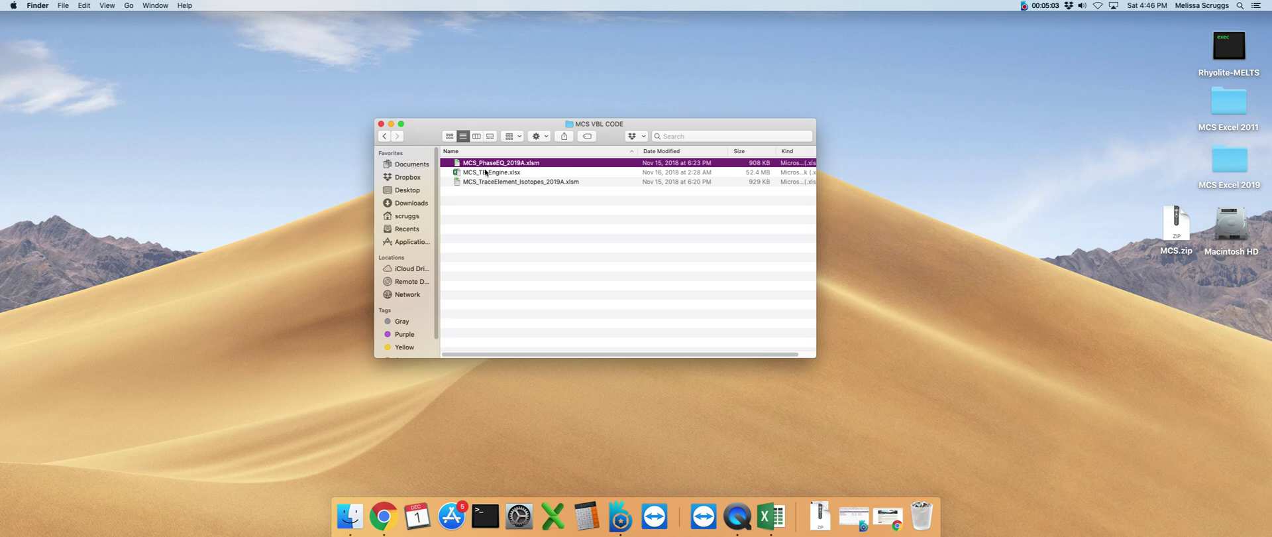
key(Down)
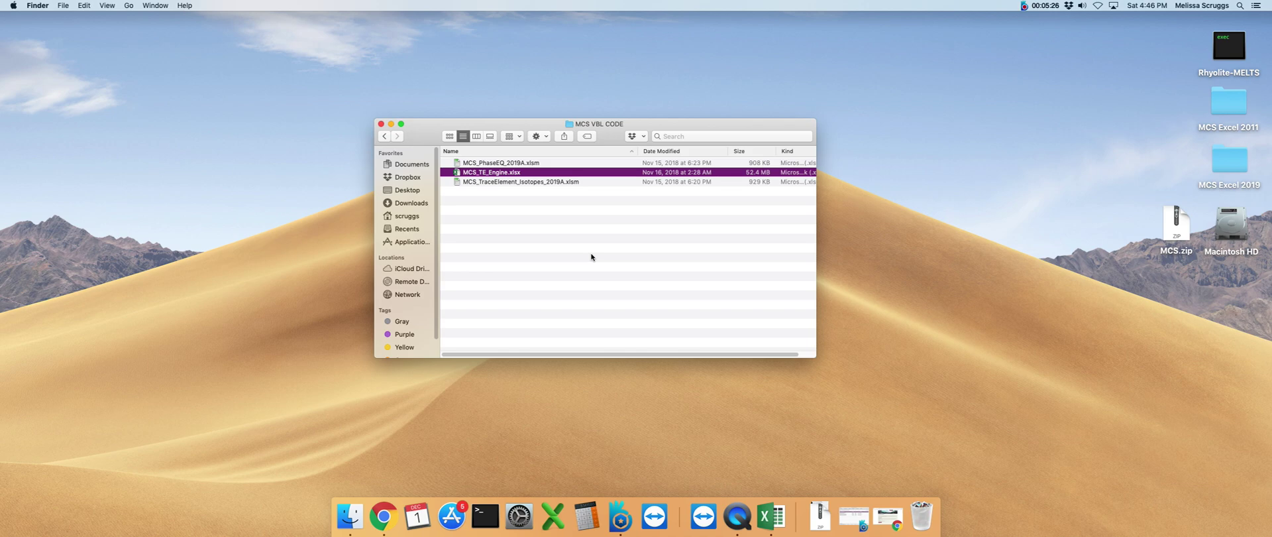
click(518, 182)
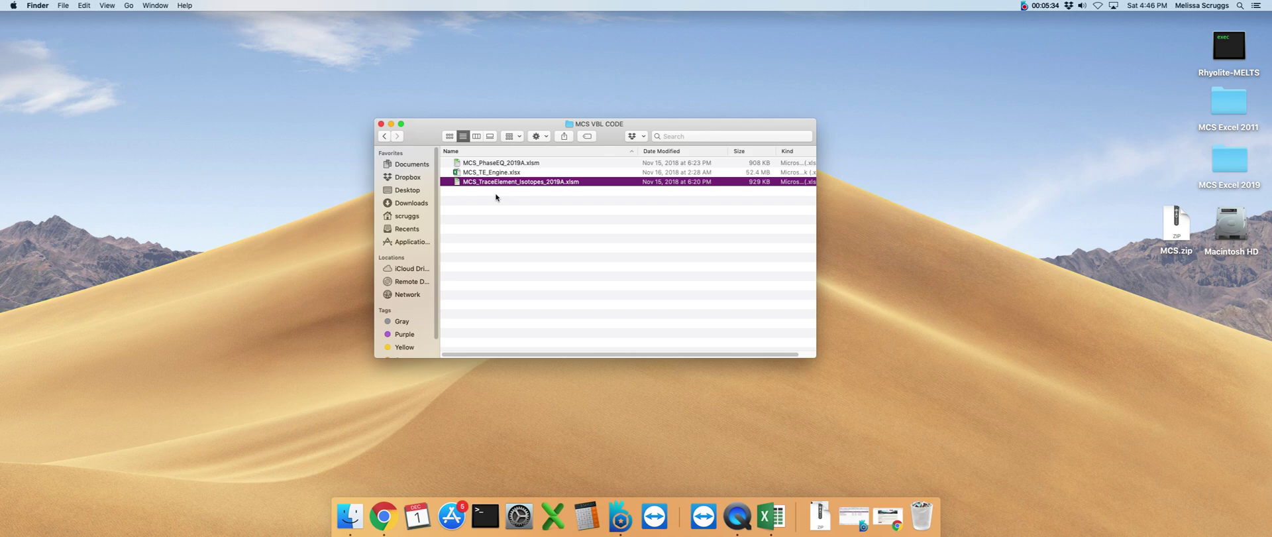
click(497, 163)
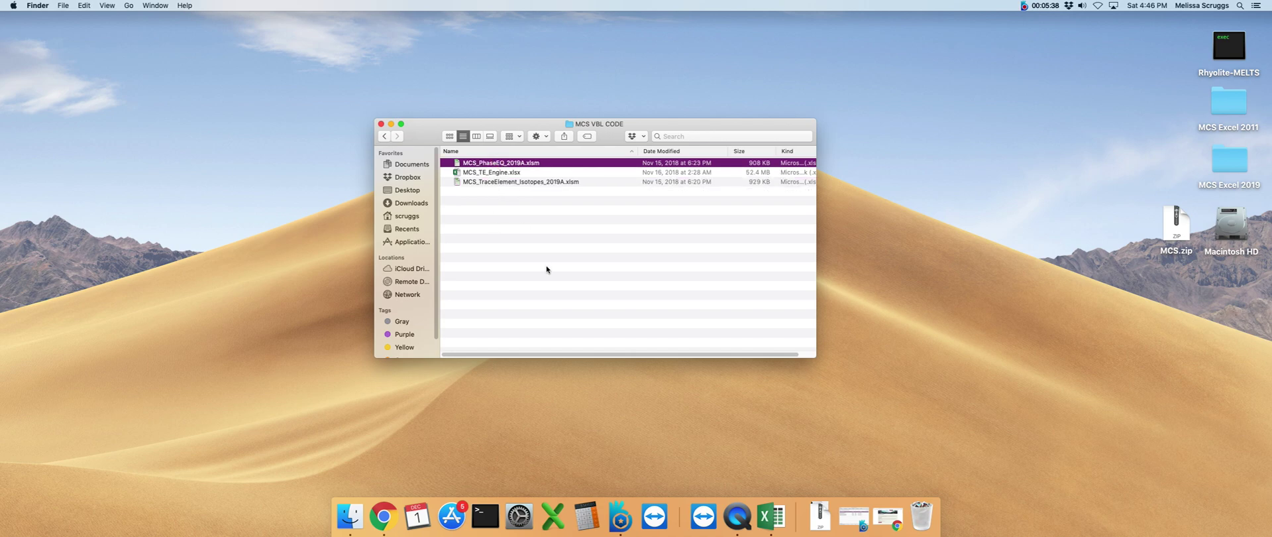
Step: Open MCS_TraceElement_Isotopes_2019A.xlsm in Excel with its macros enabled
click(501, 183)
double_click(500, 183)
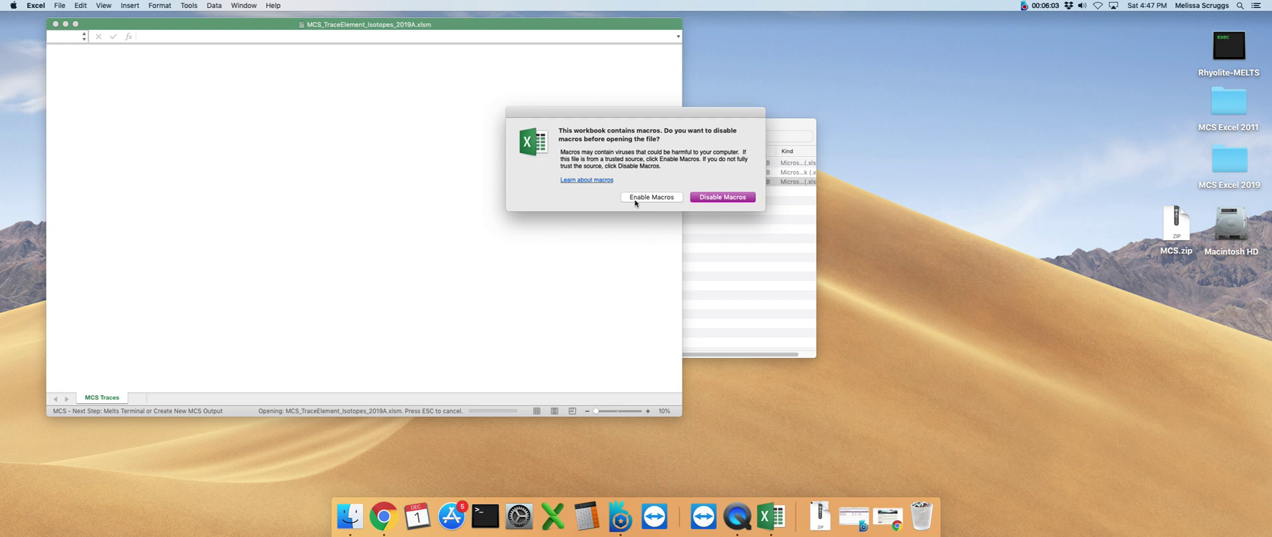
click(651, 197)
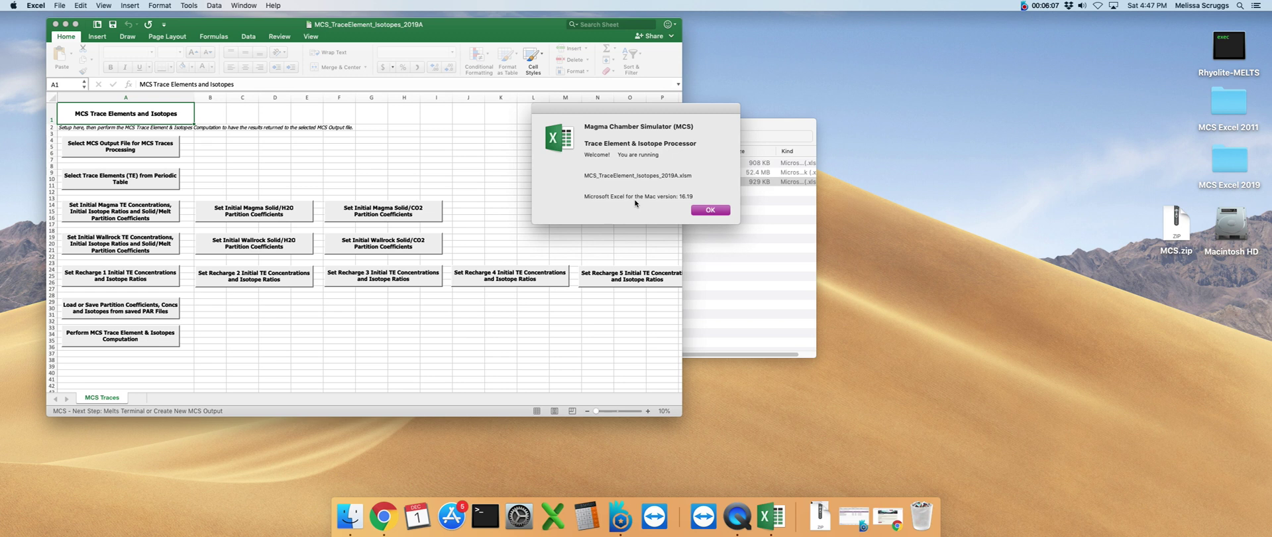
Step: Choose the MCS folder as the processing folder, then close the workbook without saving
click(722, 210)
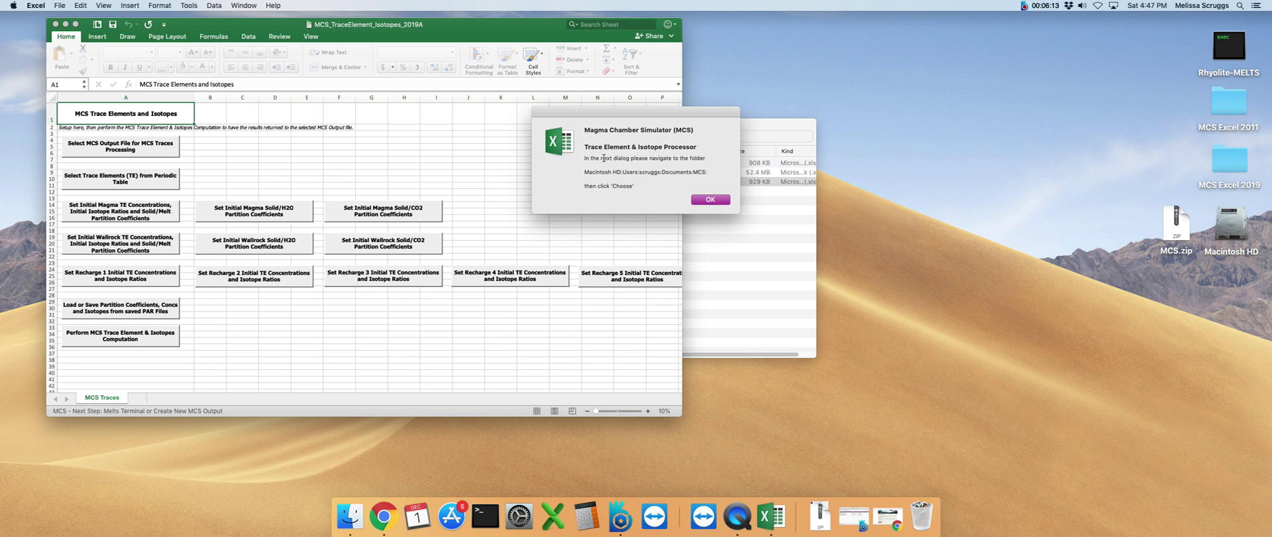
click(718, 202)
click(543, 125)
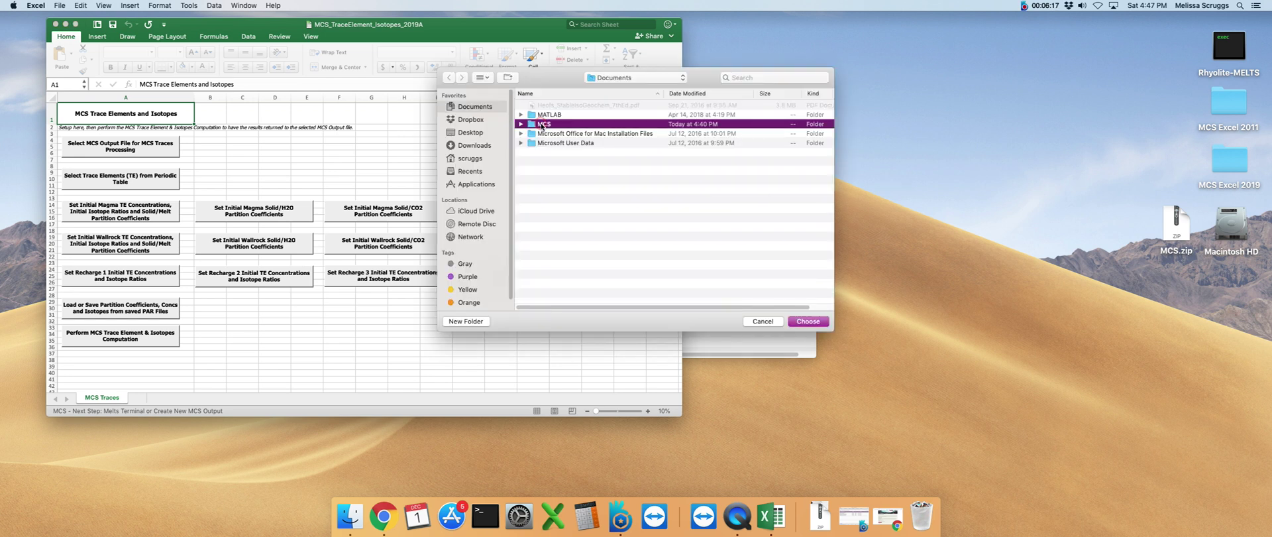
click(808, 320)
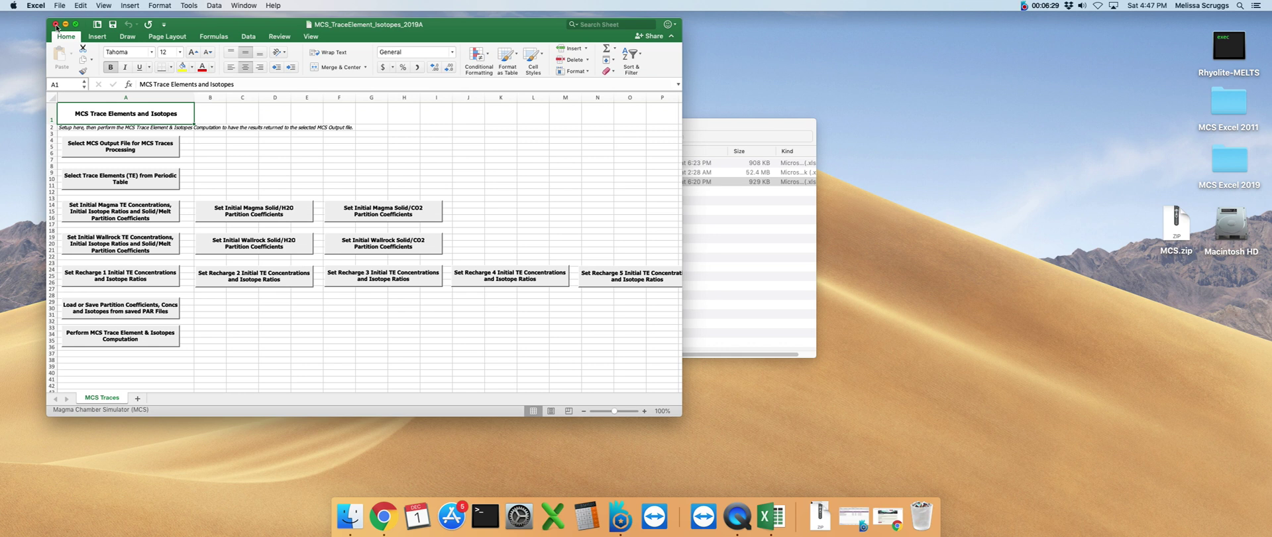
click(56, 24)
click(326, 93)
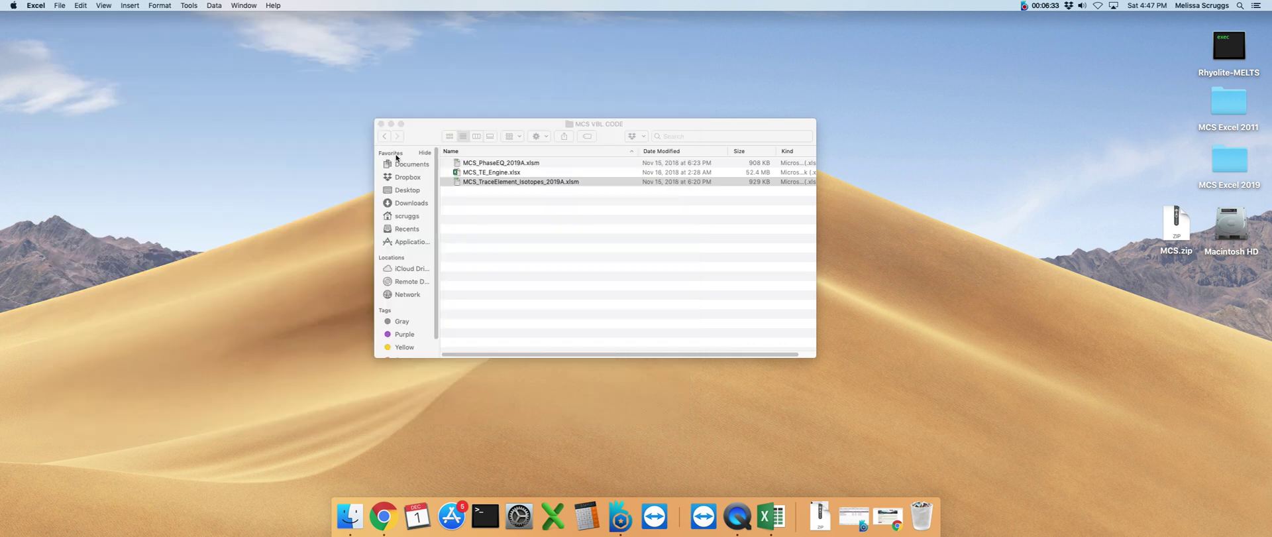
Step: Open the MCS folder from Documents and enlarge its window
click(399, 164)
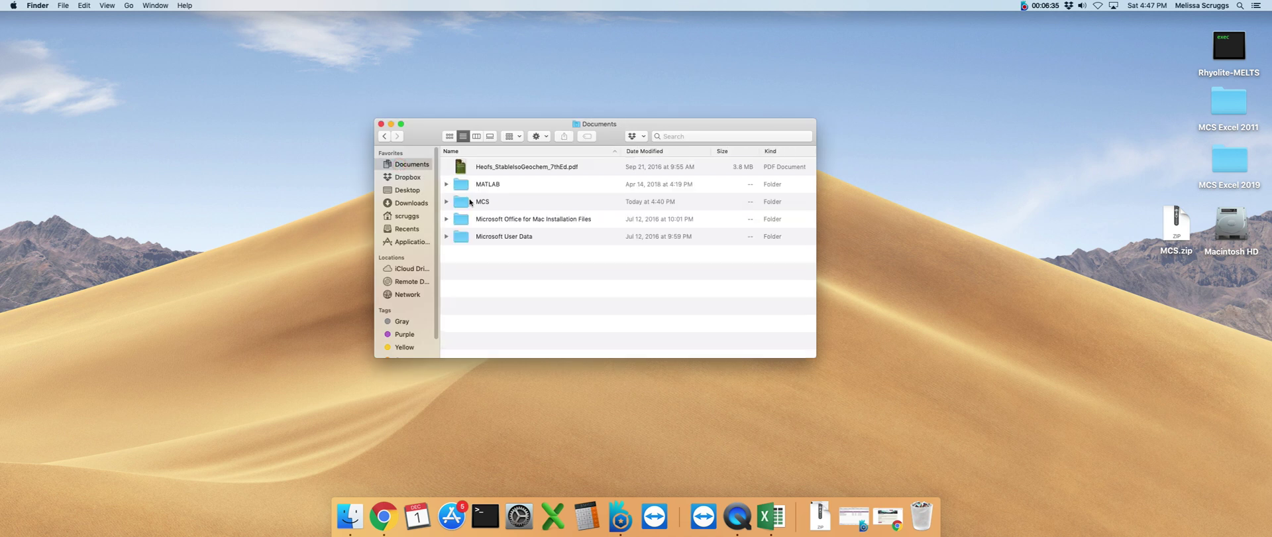
double_click(470, 201)
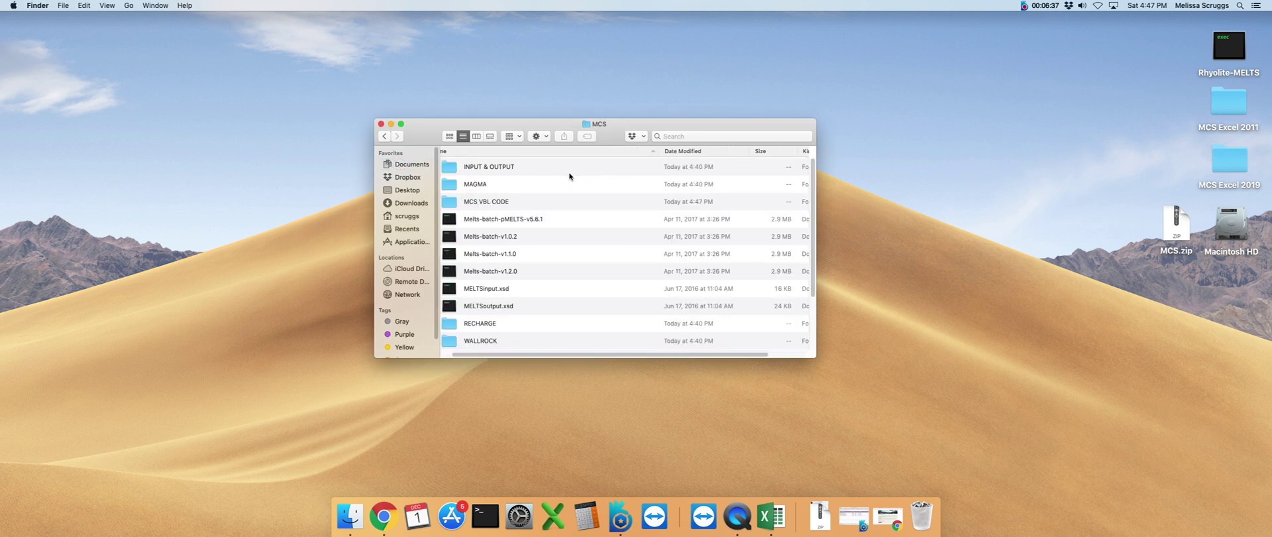
drag(429, 124, 418, 70)
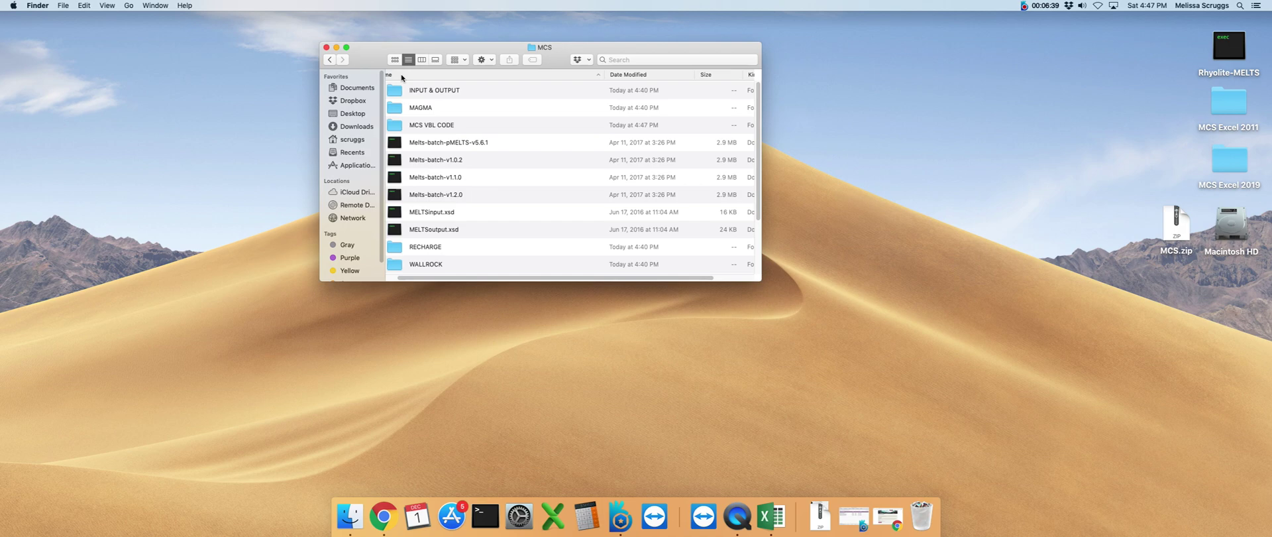
drag(761, 281, 908, 431)
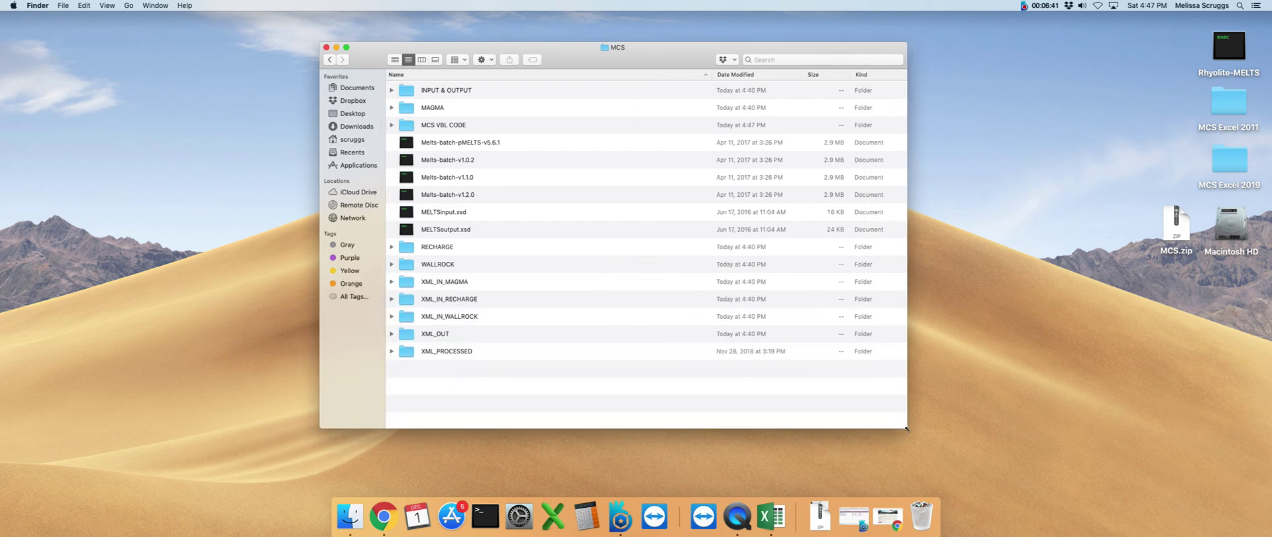
Step: Expand INPUT & OUTPUT and select PROTOTYPE MES AUG_2018.xlsx, then MES_UPFi1_BCSNG.xlsx
click(393, 90)
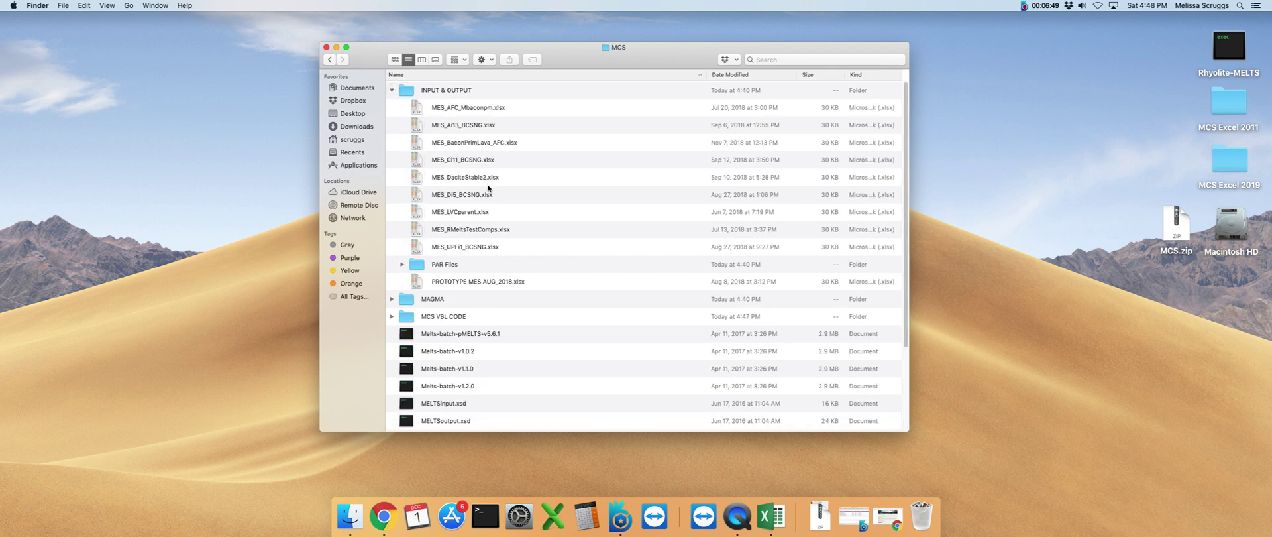
click(469, 284)
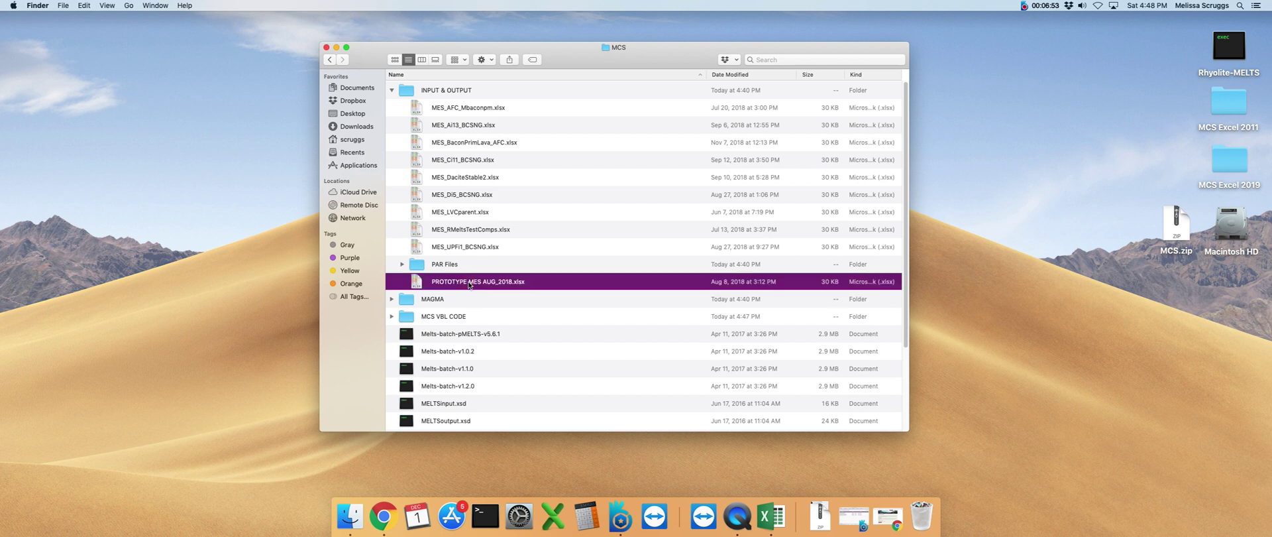
click(466, 251)
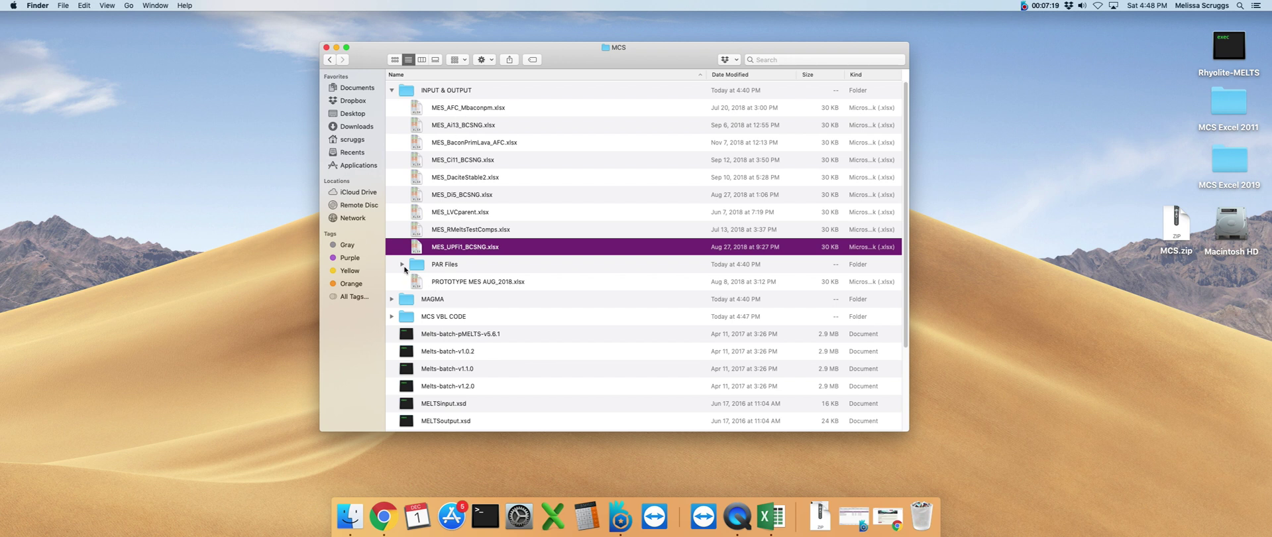
click(447, 265)
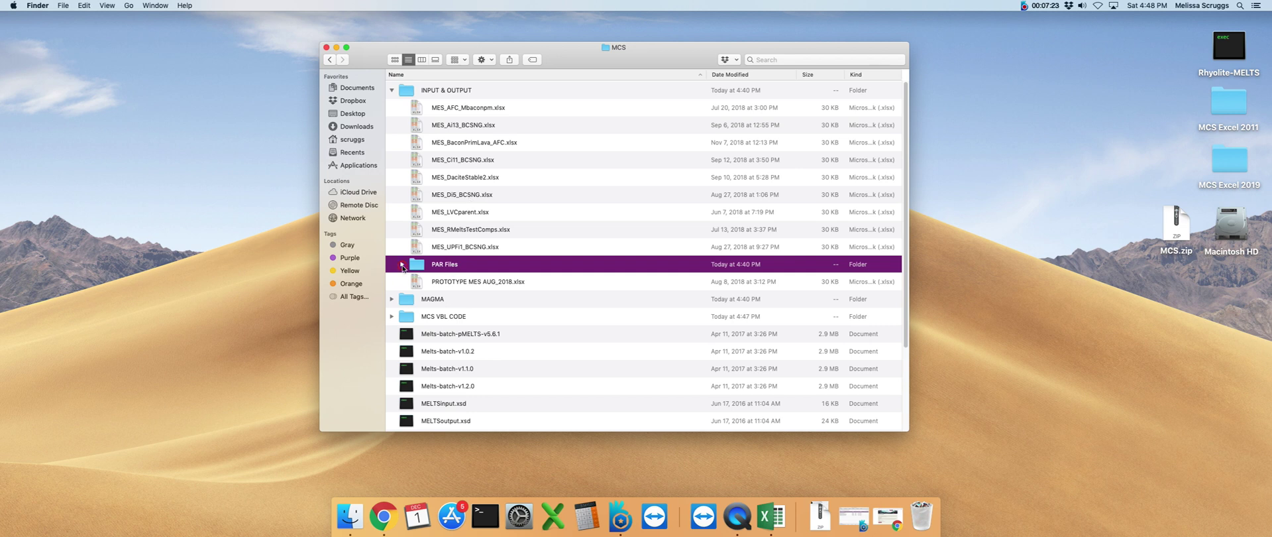
click(402, 265)
scroll(520, 294, down, 5)
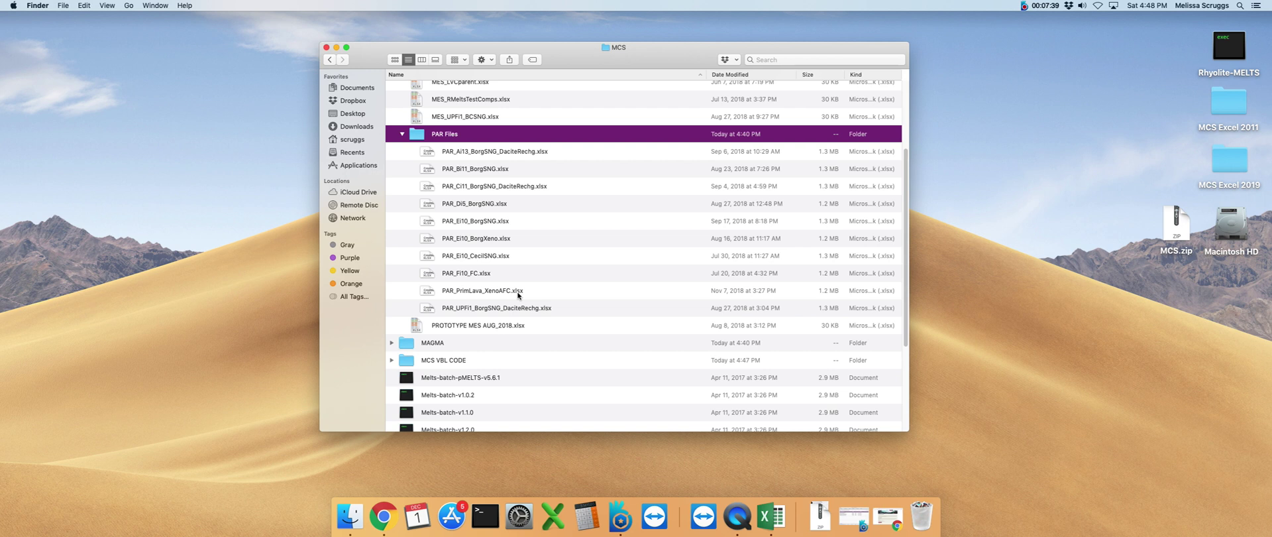
click(404, 137)
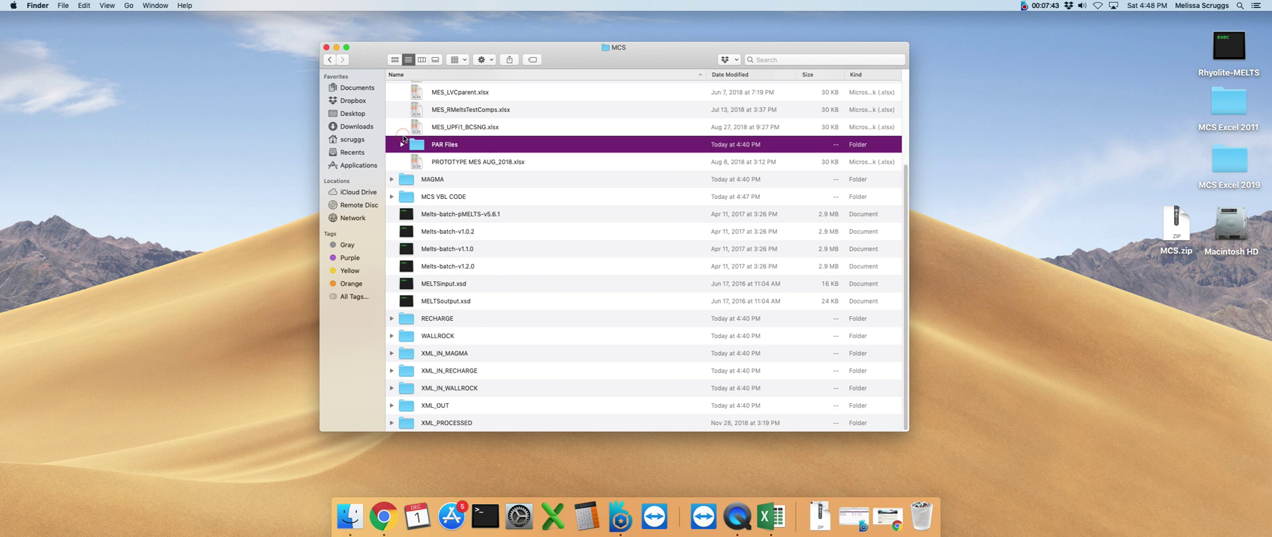
scroll(439, 177, up, 5)
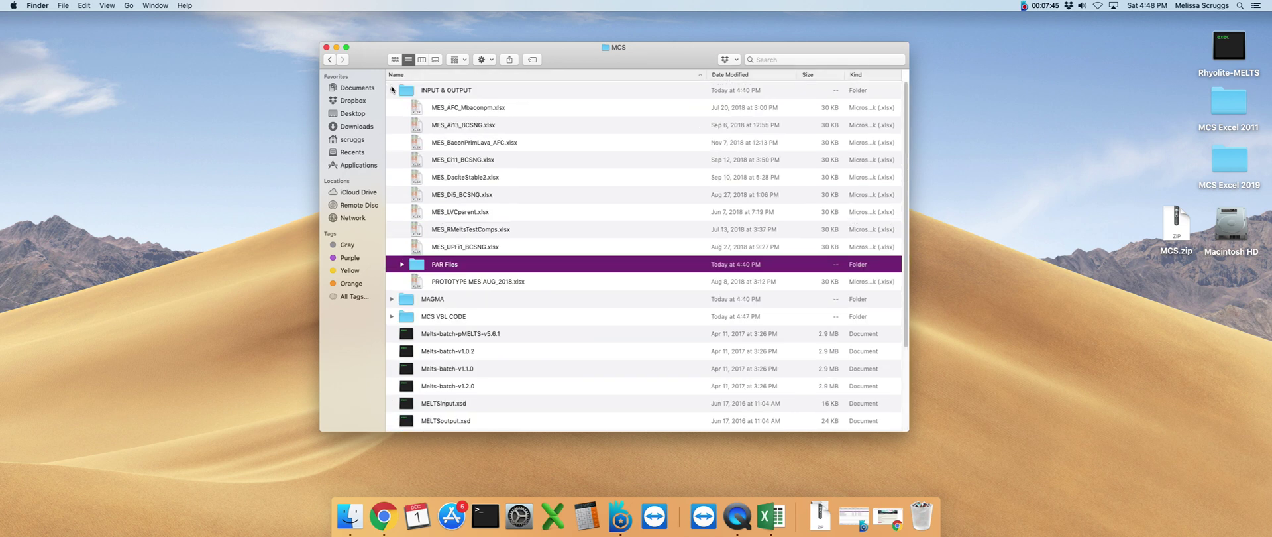
click(442, 93)
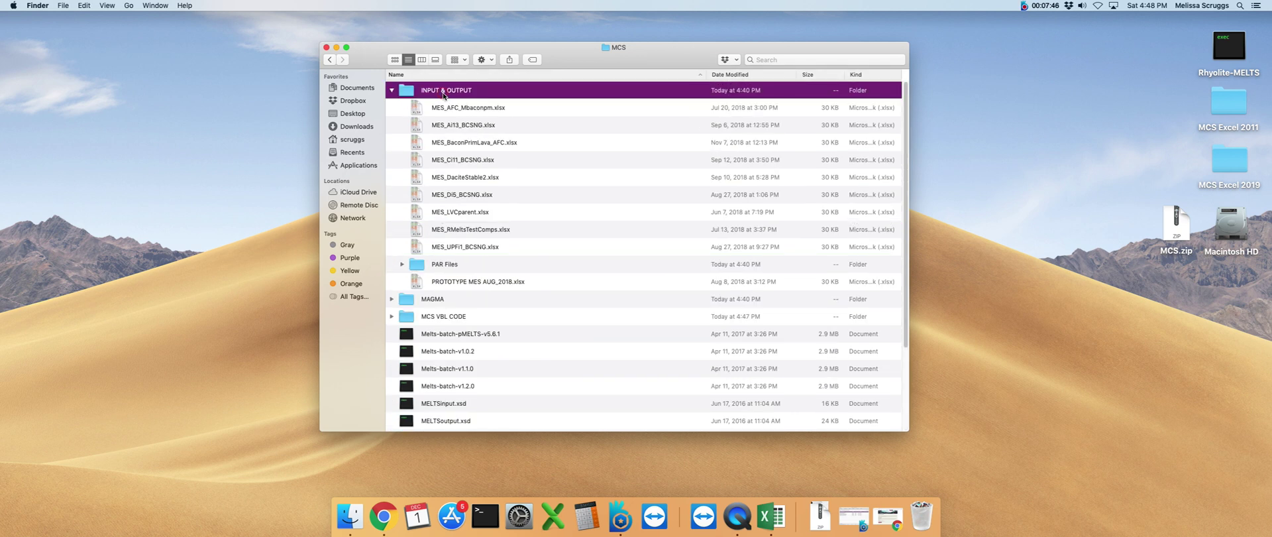
Step: Collapse INPUT & OUTPUT and select the MAGMA, RECHARGE and WALLROCK folders in turn
click(391, 92)
click(459, 111)
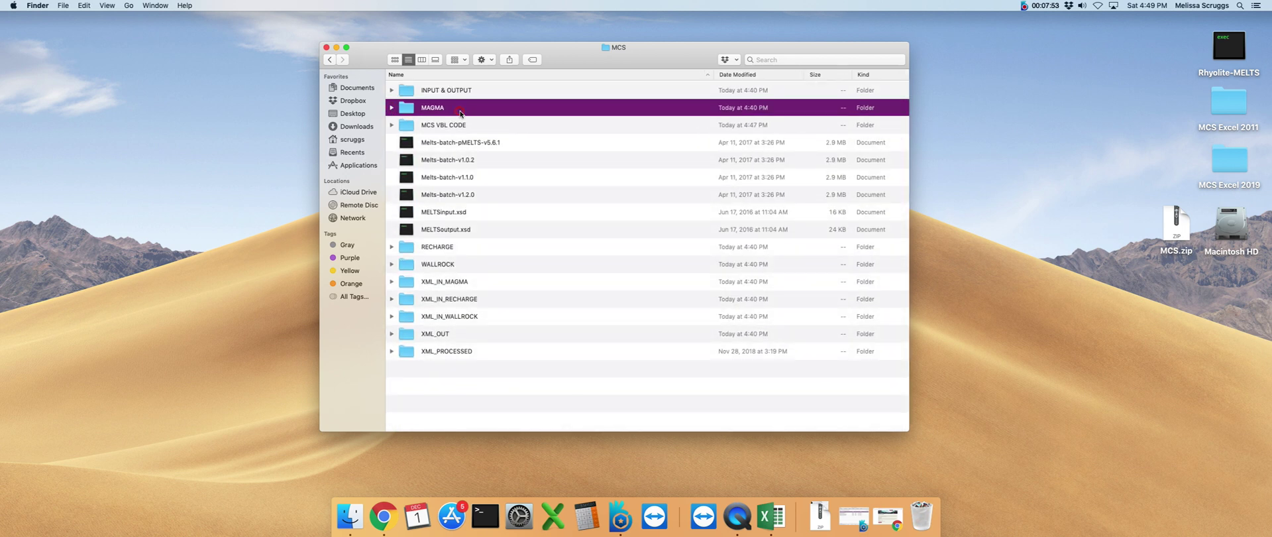
click(453, 250)
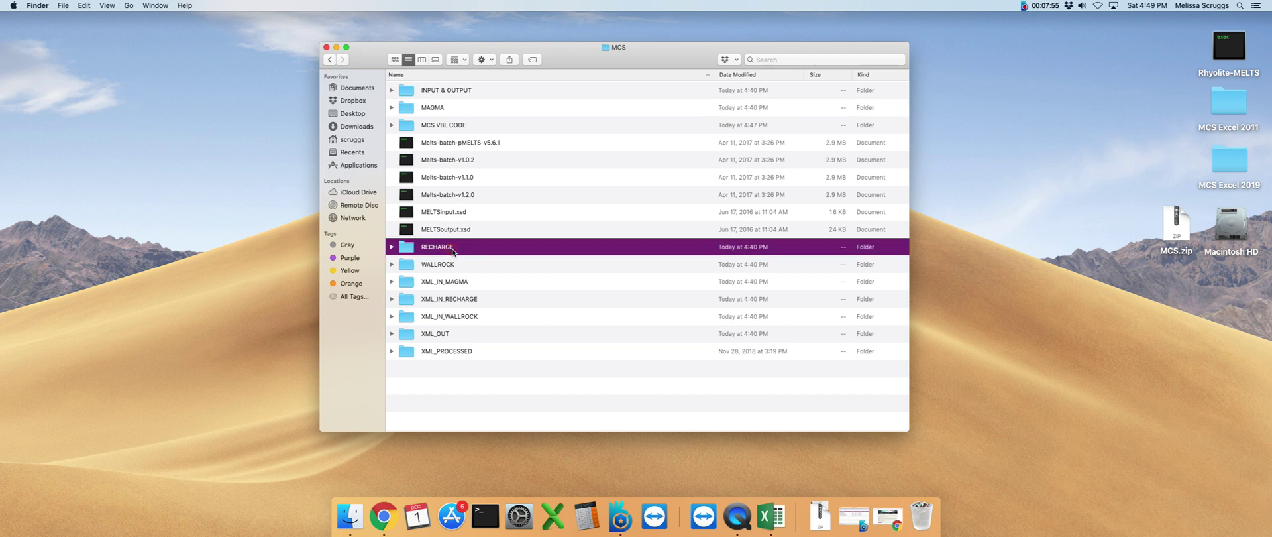
click(451, 265)
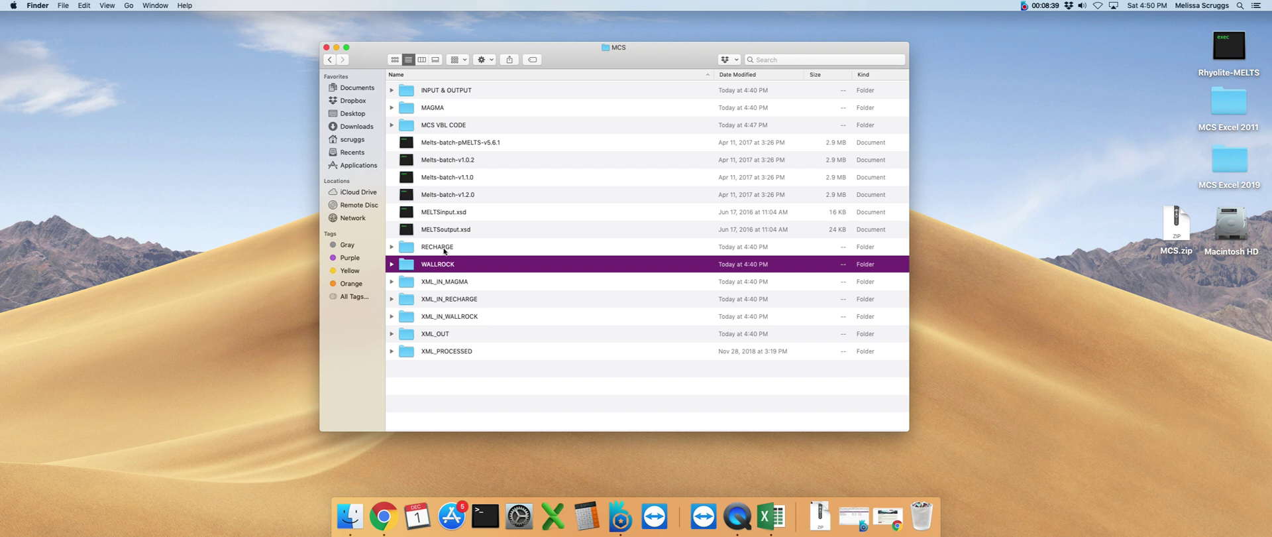
Step: Expand the RECHARGE folder to list its .tbl files
click(444, 249)
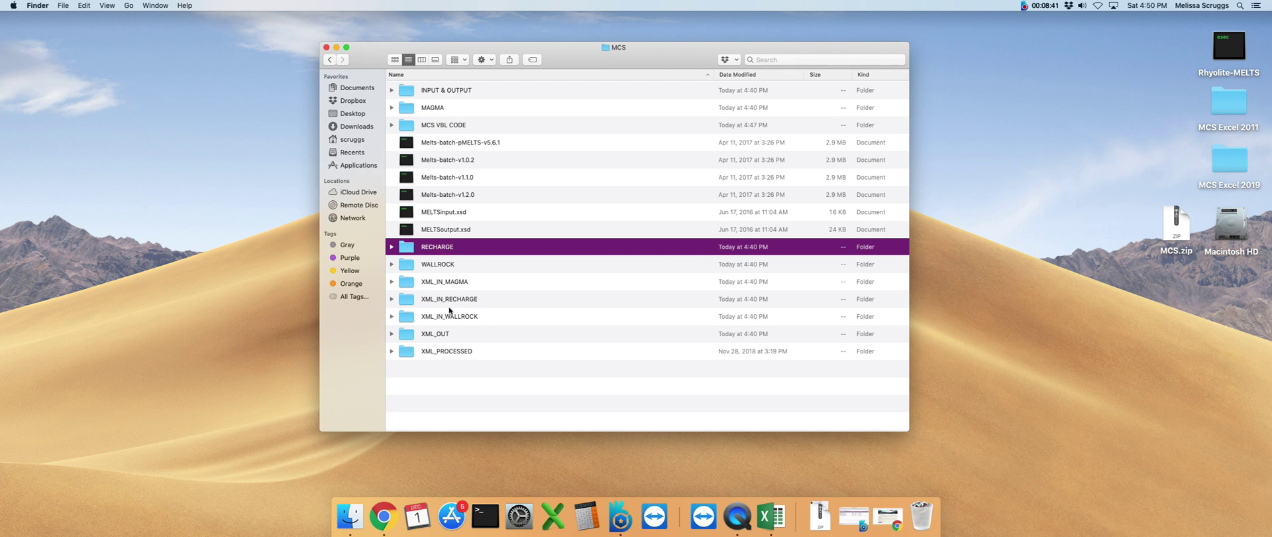
click(392, 248)
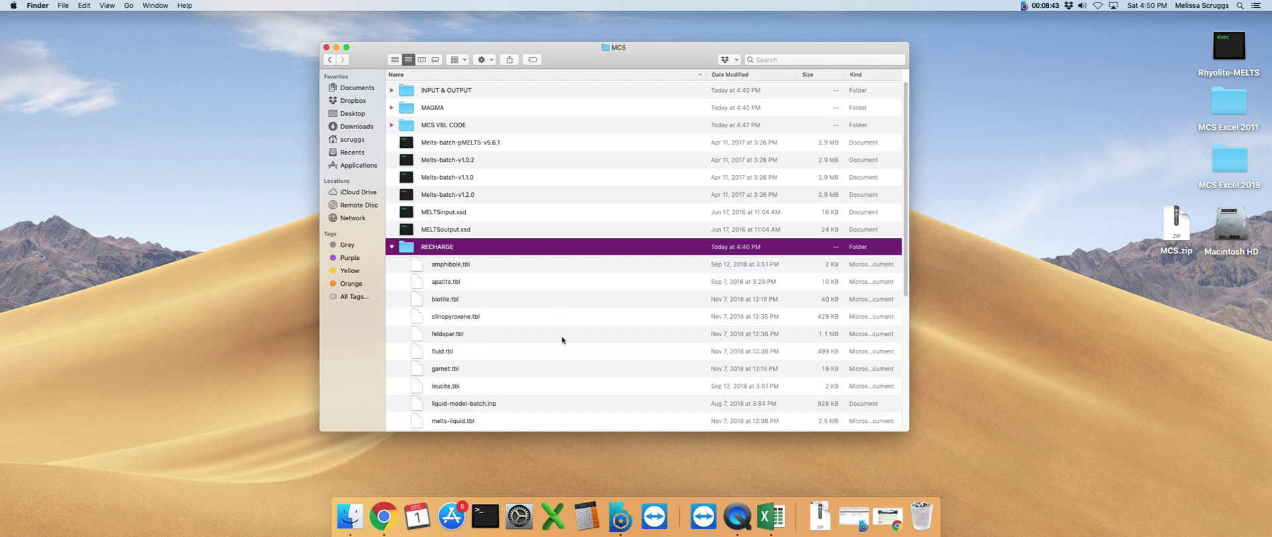
scroll(560, 343, down, 5)
scroll(561, 345, down, 1)
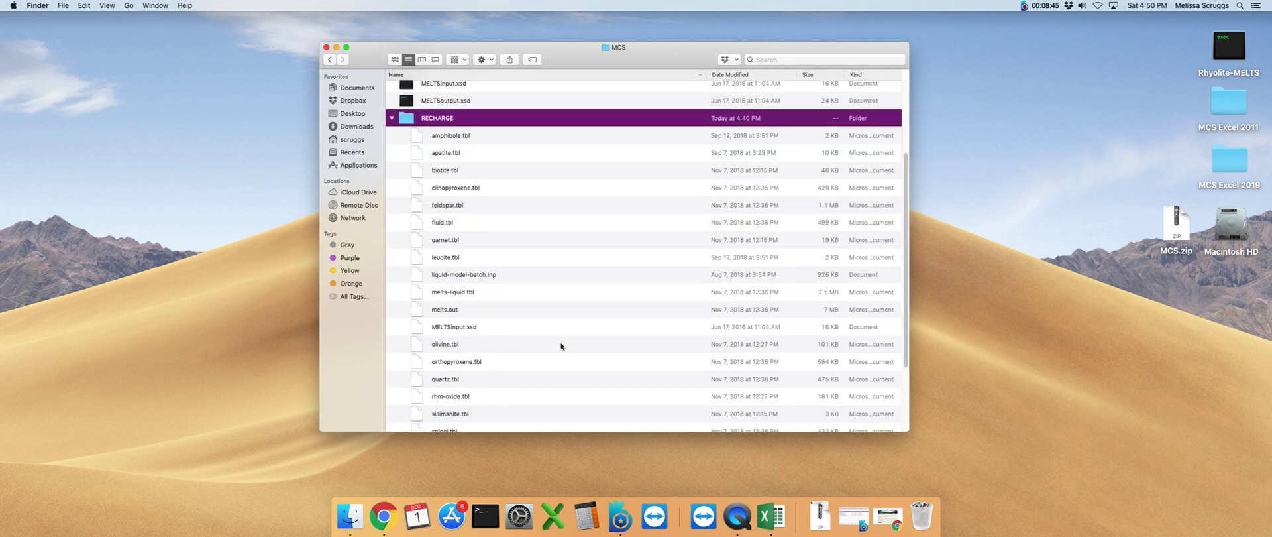
Step: Create a new desktop folder named 1December_Test
right_click(154, 214)
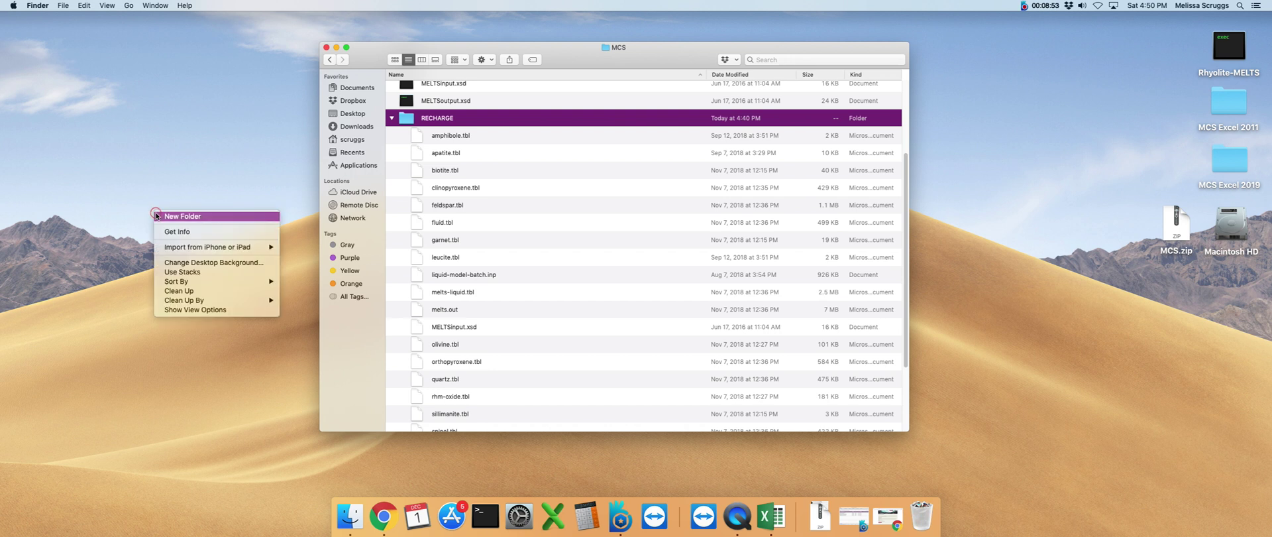
click(156, 214)
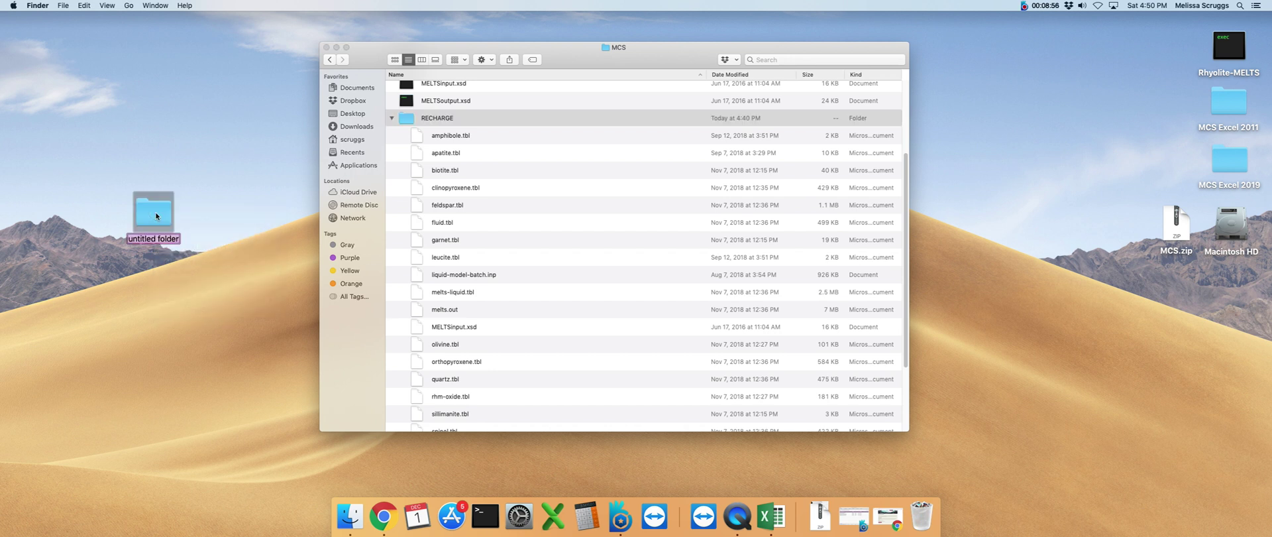
text(1December_Test)
key(Return)
Step: Move the eleven RECHARGE files from amphibole.tbl through melts.out into 1December_Test
click(437, 117)
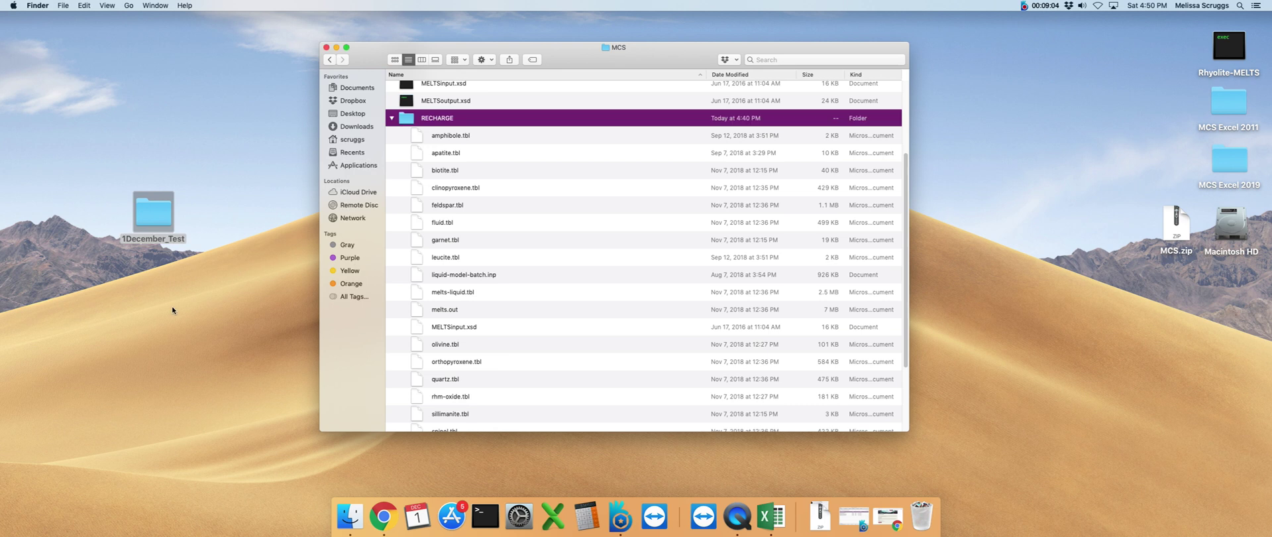
click(434, 135)
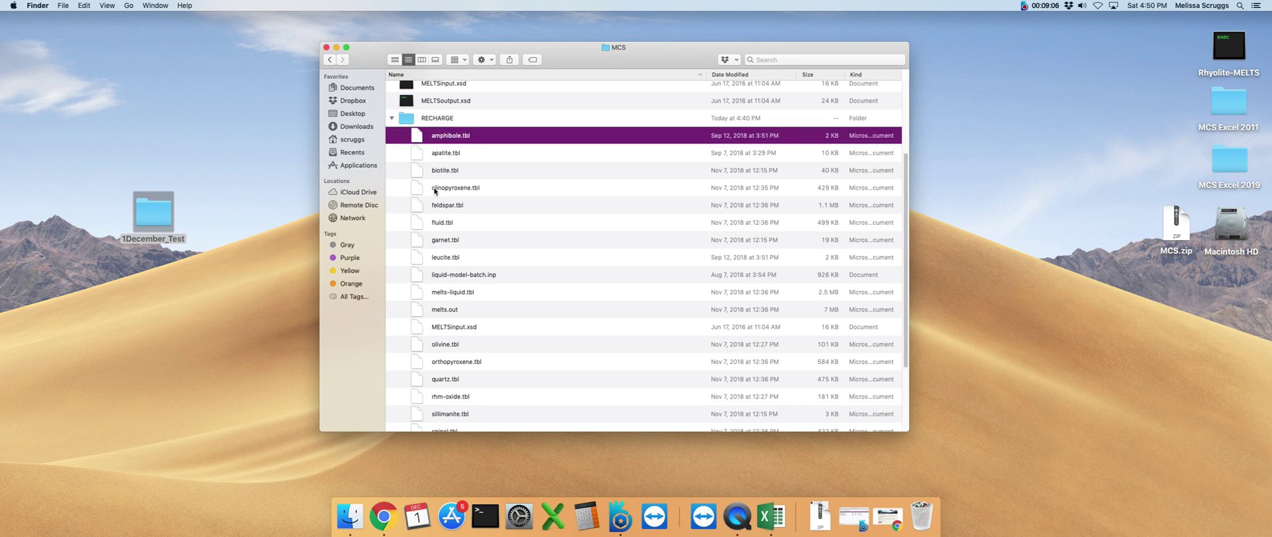
shift+click(446, 309)
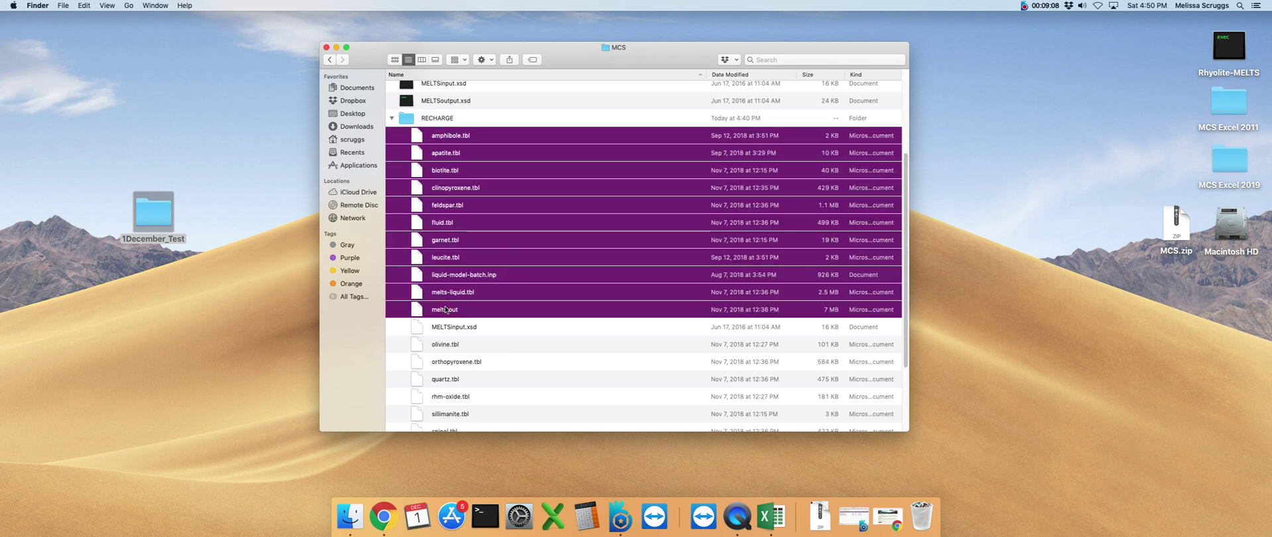
drag(446, 278, 162, 220)
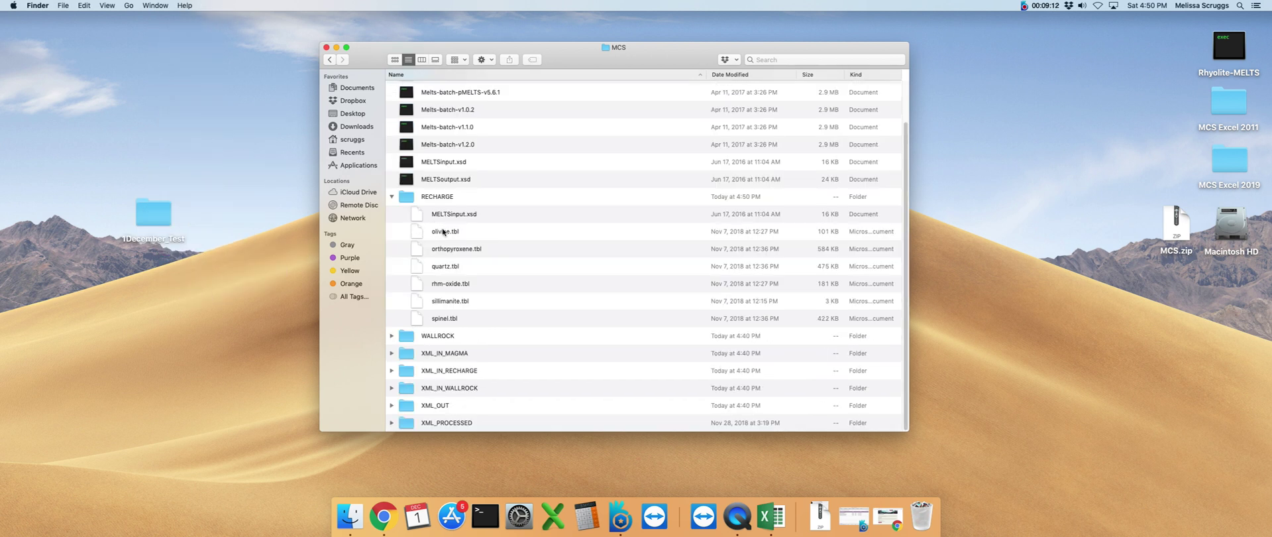
Step: Move the six files from olivine.tbl through spinel.tbl into 1December_Test
click(441, 232)
shift+click(445, 319)
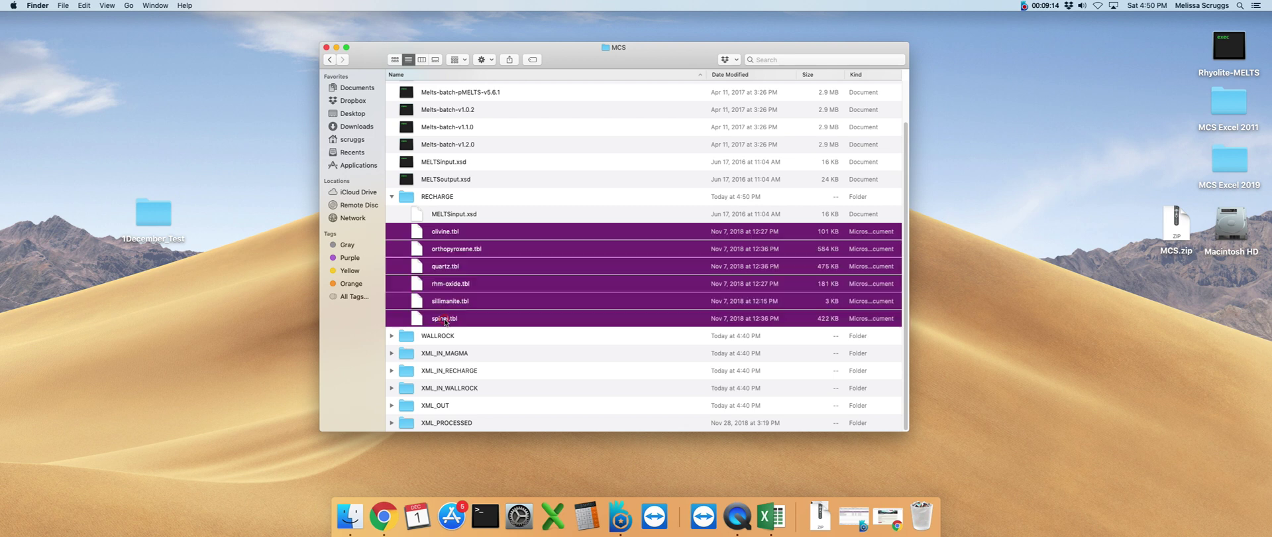
drag(447, 279, 144, 210)
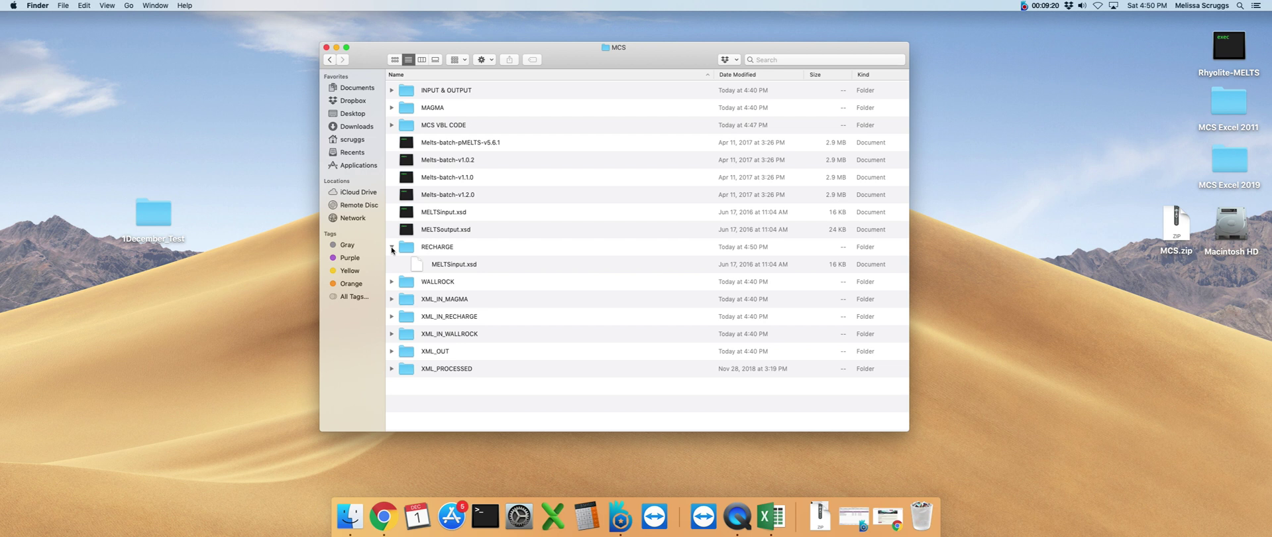
Step: Expand MAGMA and trash its ten files from apatite.tbl through melts.out
click(392, 247)
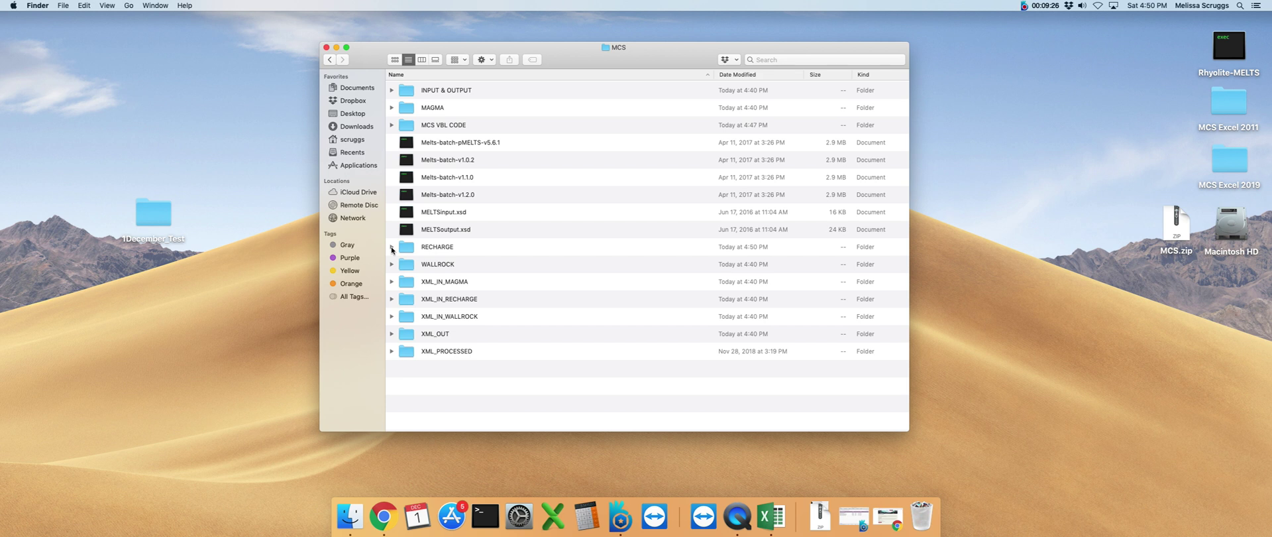
click(391, 247)
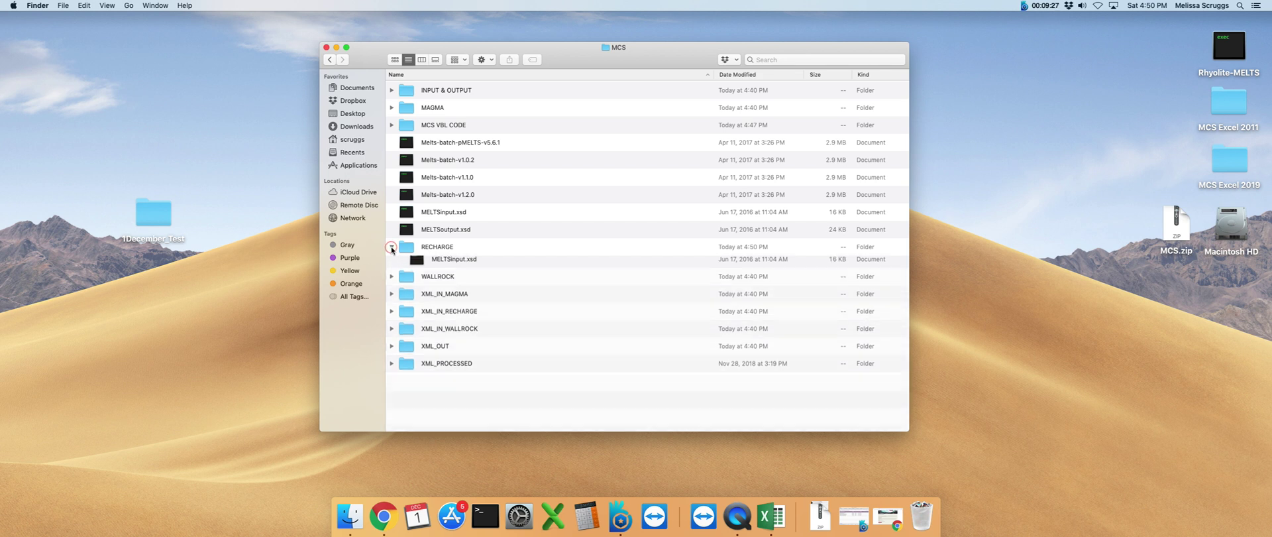
click(481, 271)
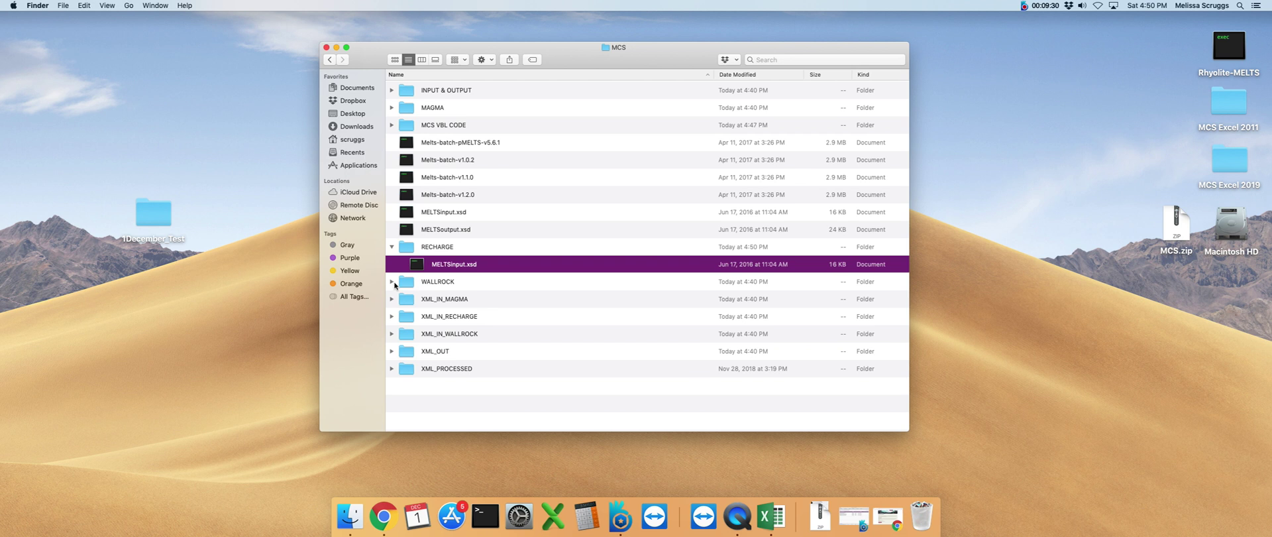
click(391, 108)
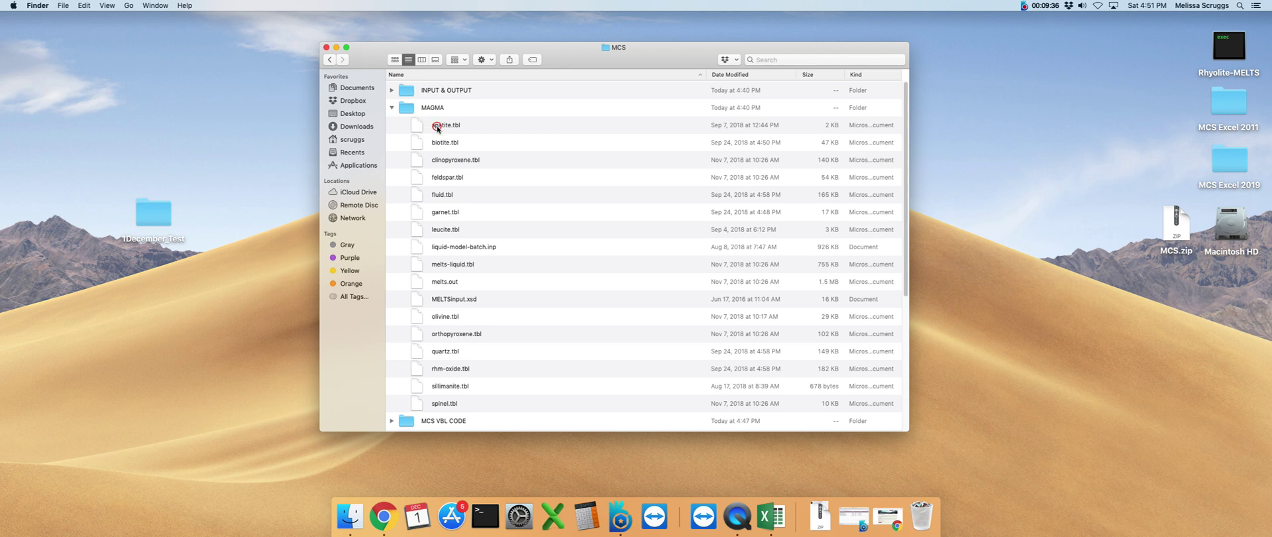
click(437, 127)
shift+click(441, 285)
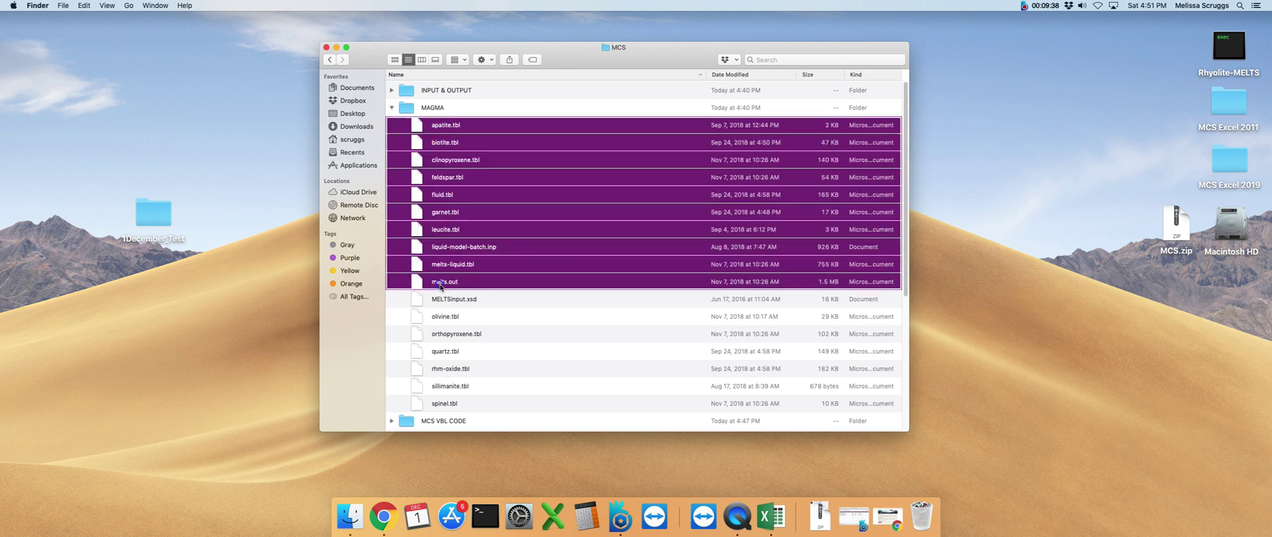
right_click(441, 285)
click(445, 288)
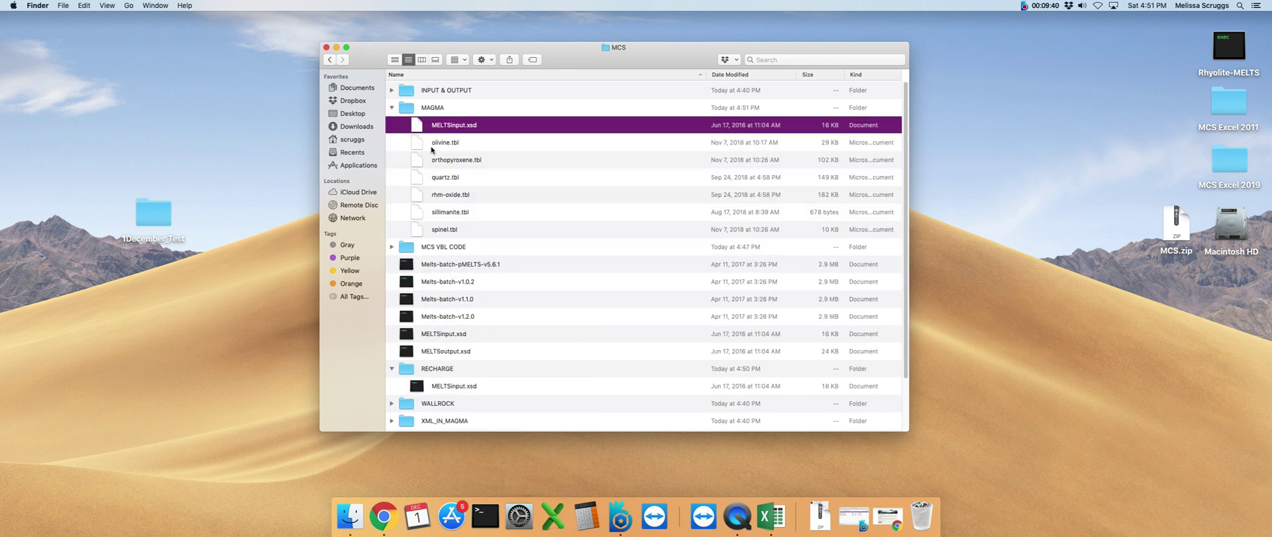
Step: Trash the six remaining MAGMA files from olivine.tbl through spinel.tbl
click(430, 147)
shift+click(443, 230)
right_click(442, 232)
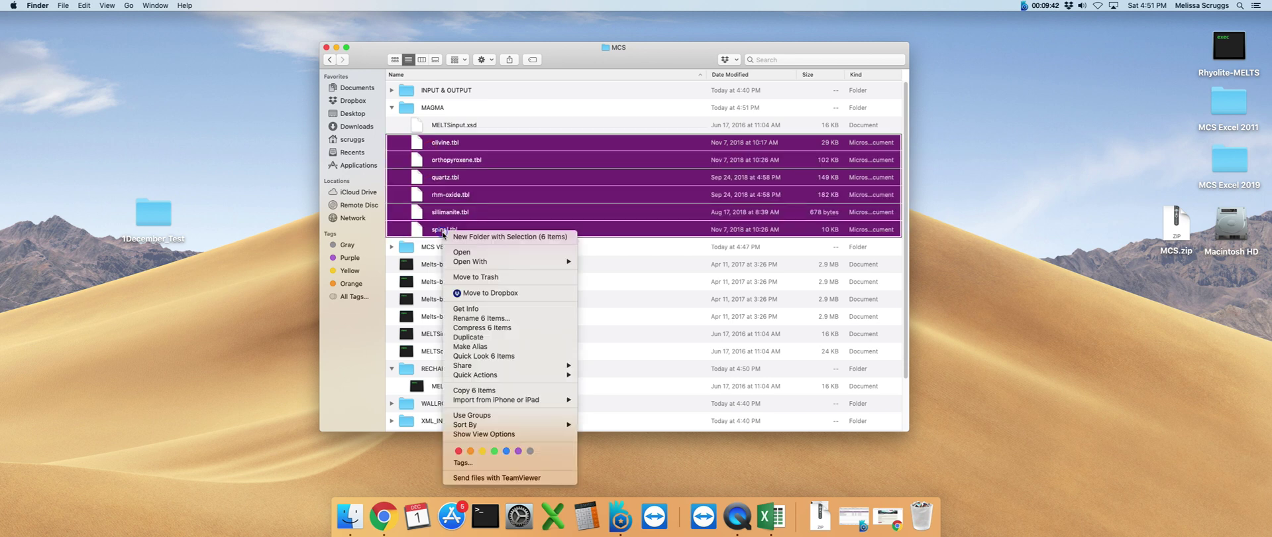
click(463, 277)
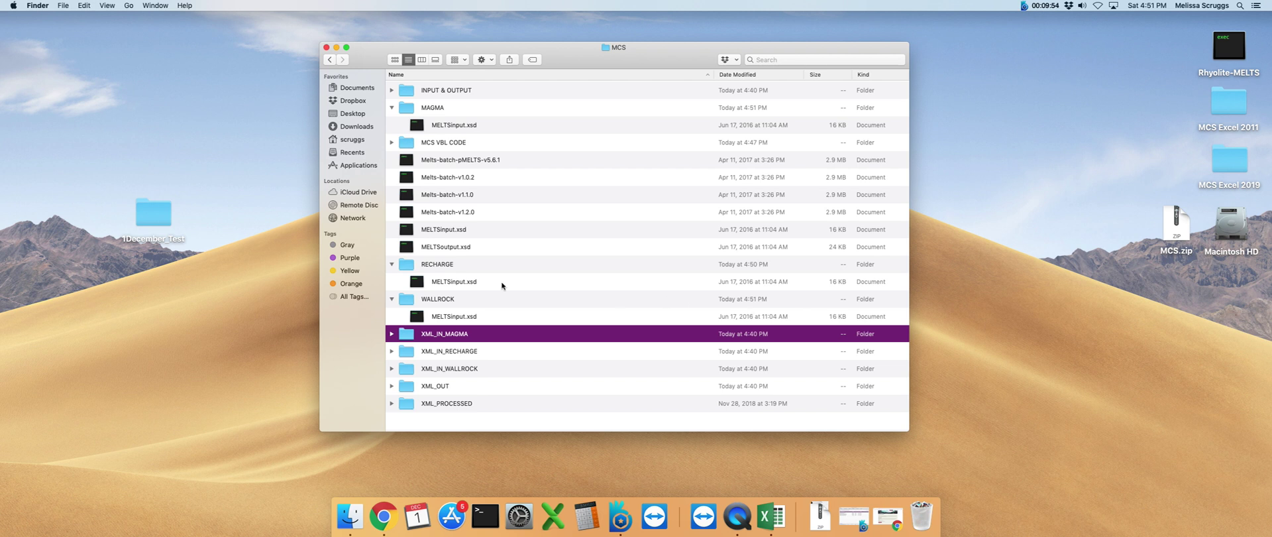
Step: Select the top-level MELTSinput.xsd and MELTSoutput.xsd, then collapse MAGMA, RECHARGE and WALLROCK
click(467, 230)
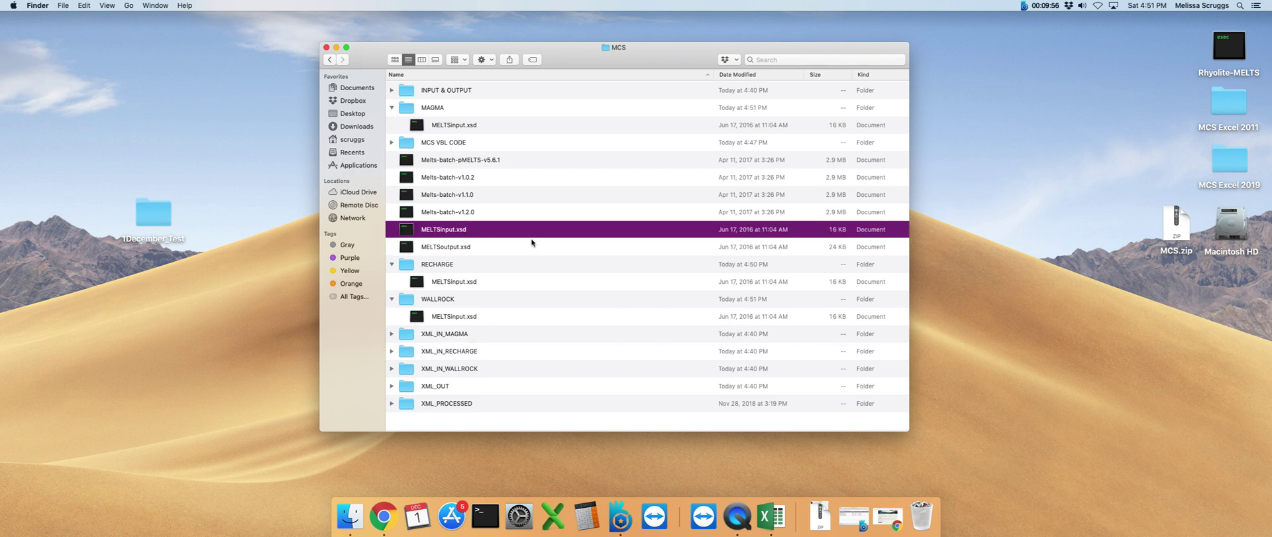
click(437, 249)
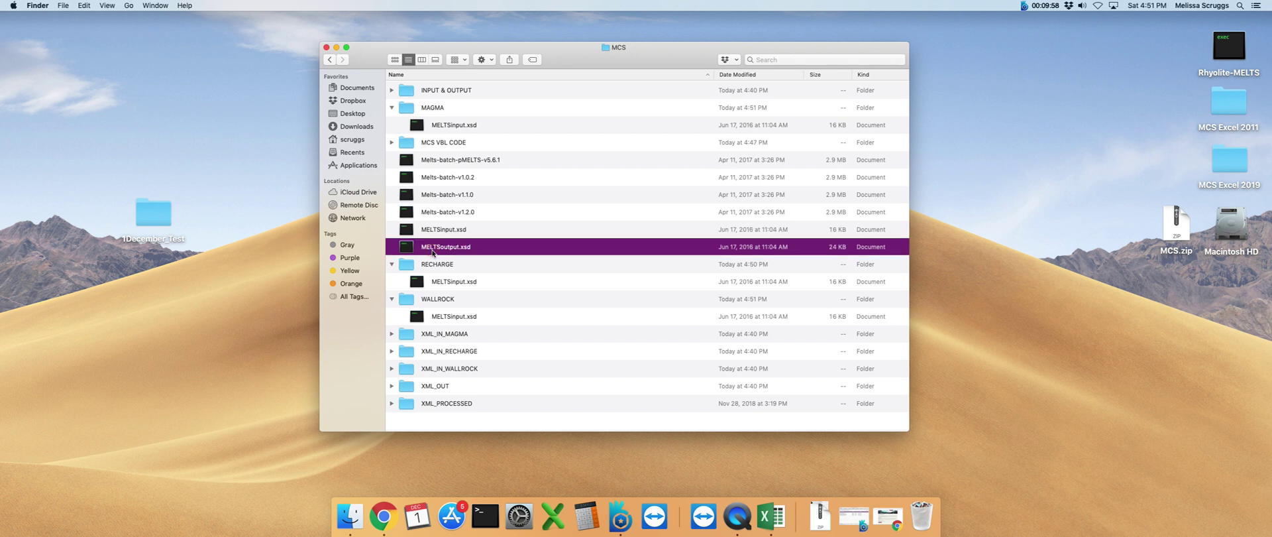
click(392, 108)
click(391, 247)
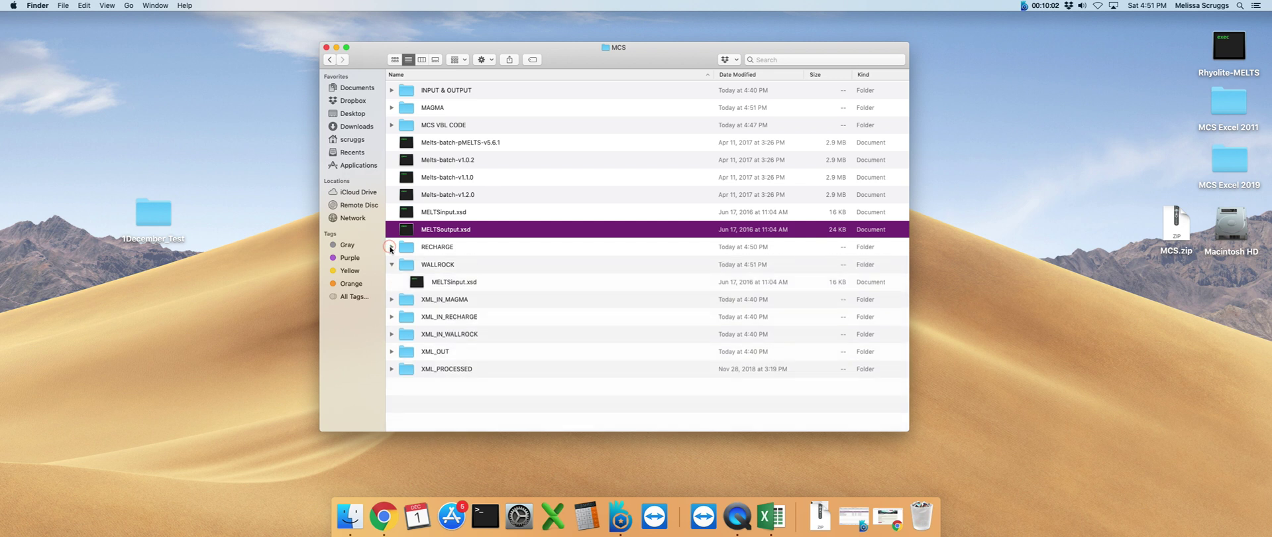
click(392, 265)
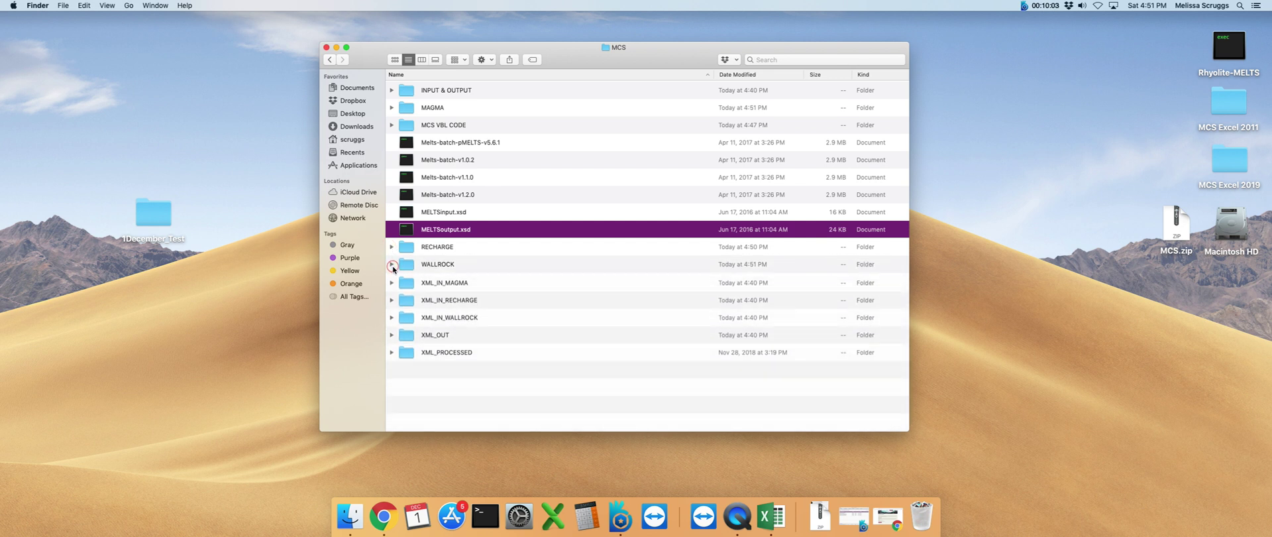
click(465, 145)
click(465, 197)
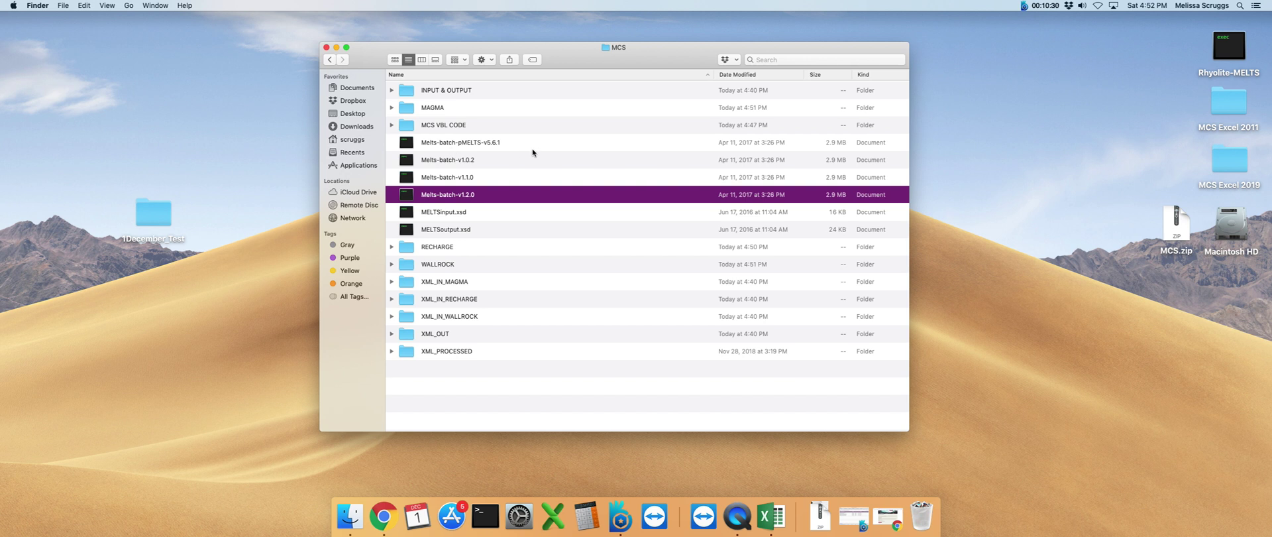
click(477, 141)
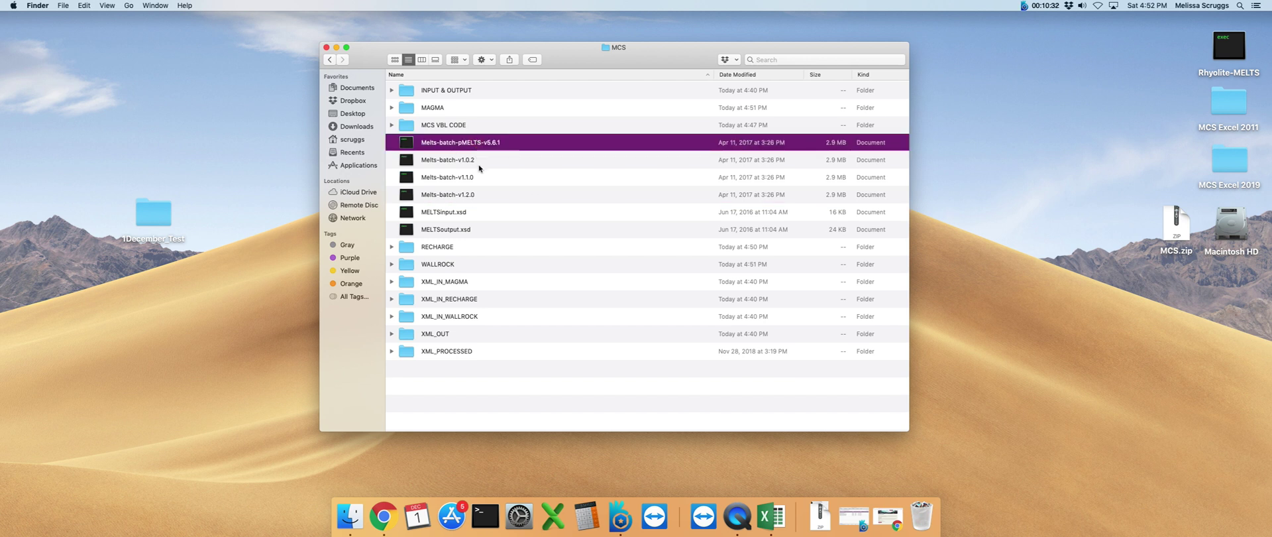
click(479, 164)
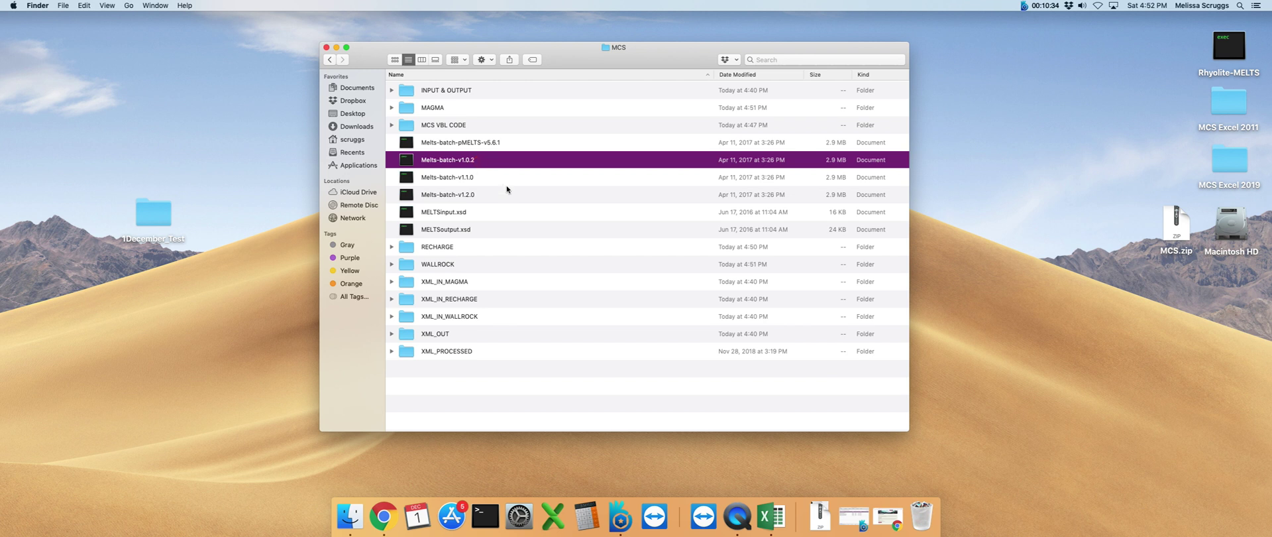
click(506, 180)
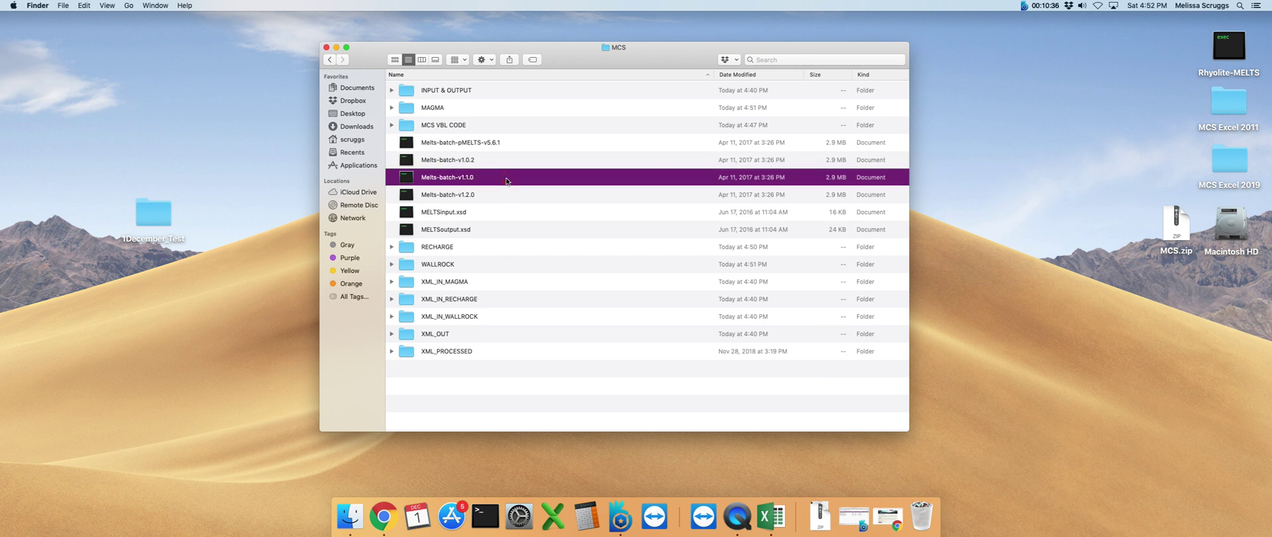
click(505, 201)
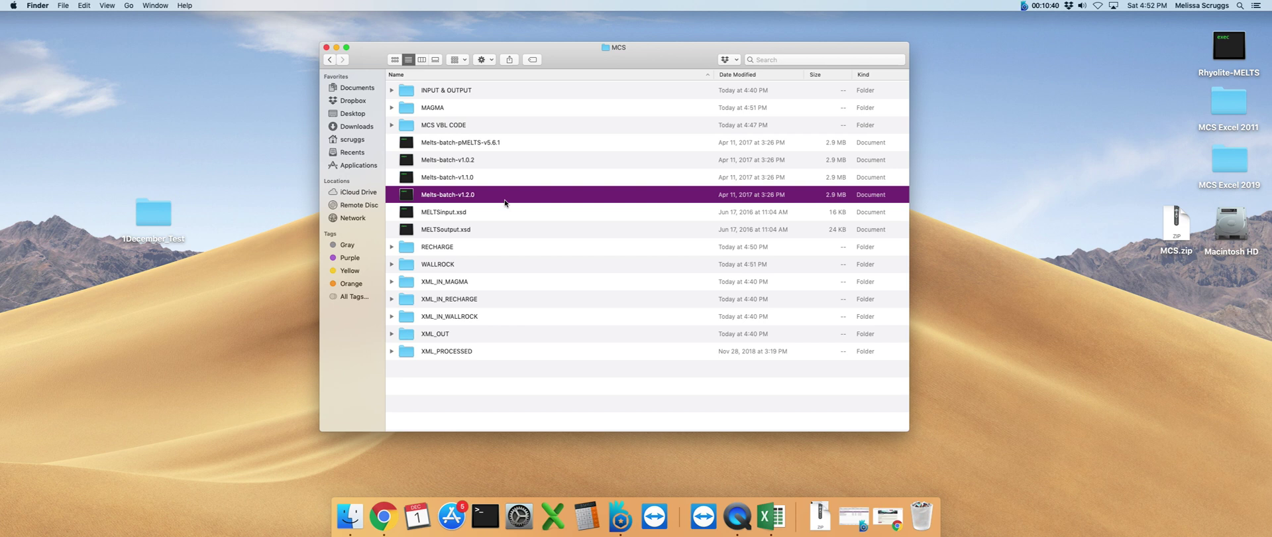
Step: Bring Chrome forward on the MELTS for Mac OS X page
click(383, 516)
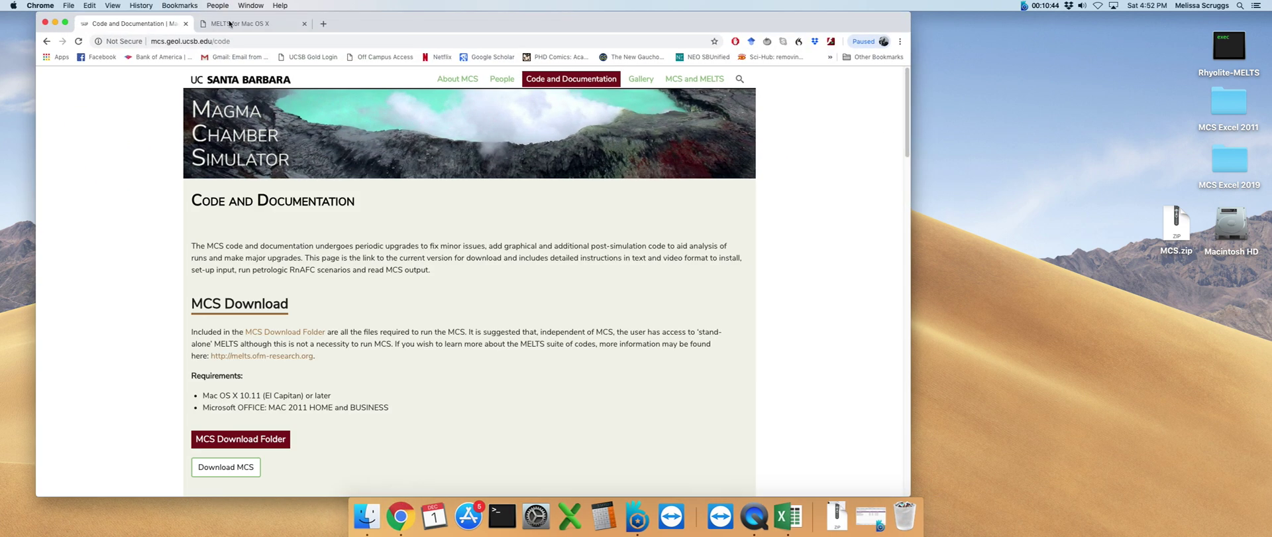
click(229, 24)
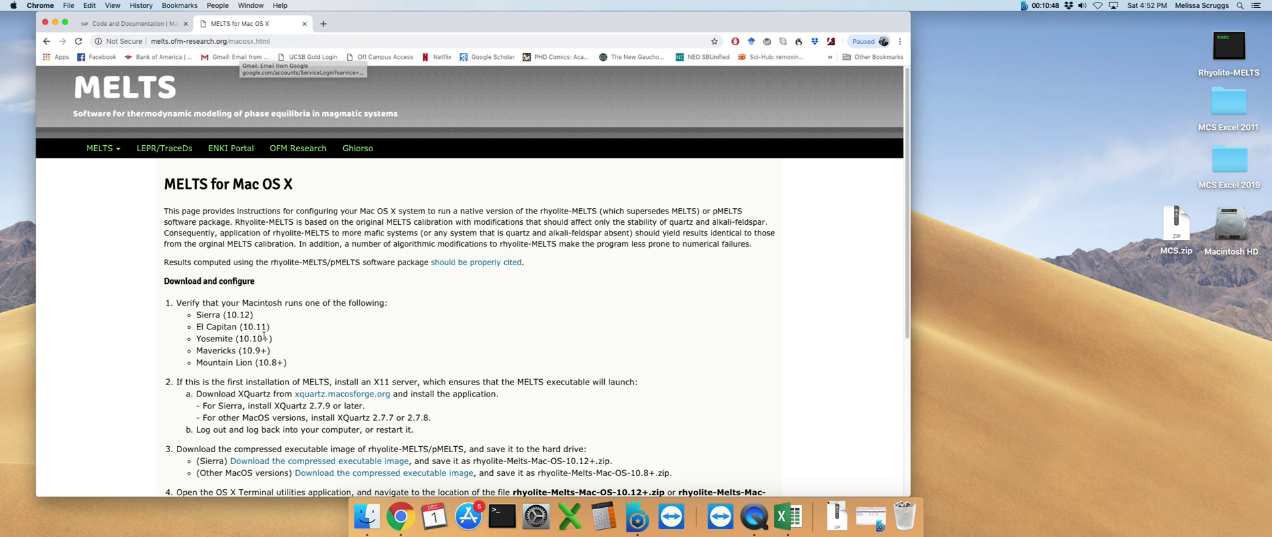
scroll(264, 336, down, 1)
scroll(264, 336, down, 5)
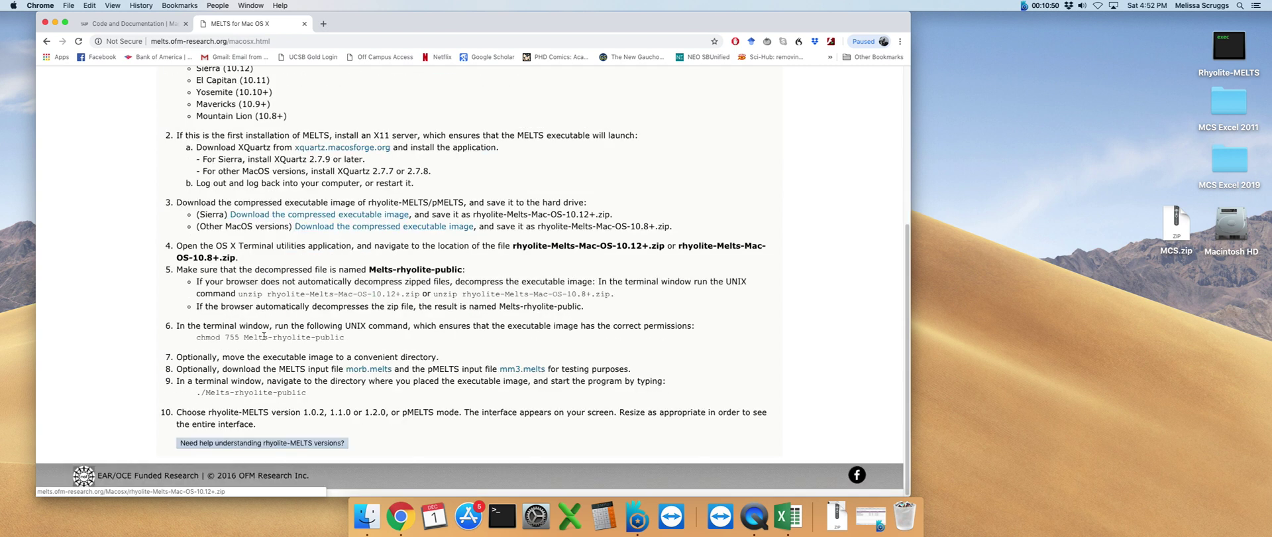
Step: Read the rhyolite-MELTS versions explanation, then minimise Chrome back to Finder
click(264, 443)
scroll(533, 233, down, 5)
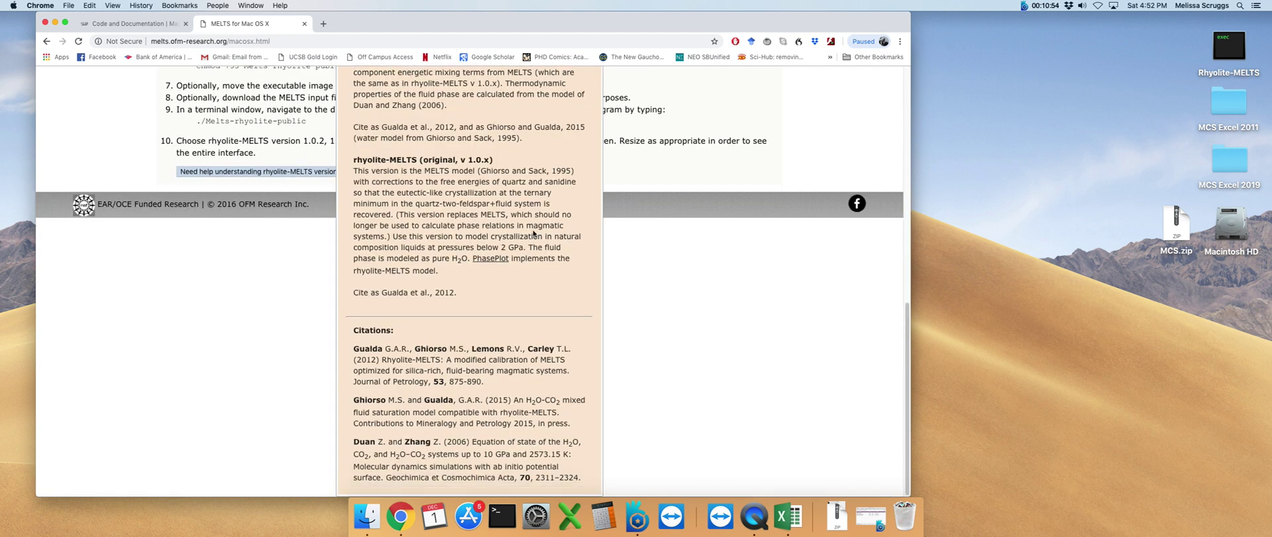
scroll(533, 233, up, 7)
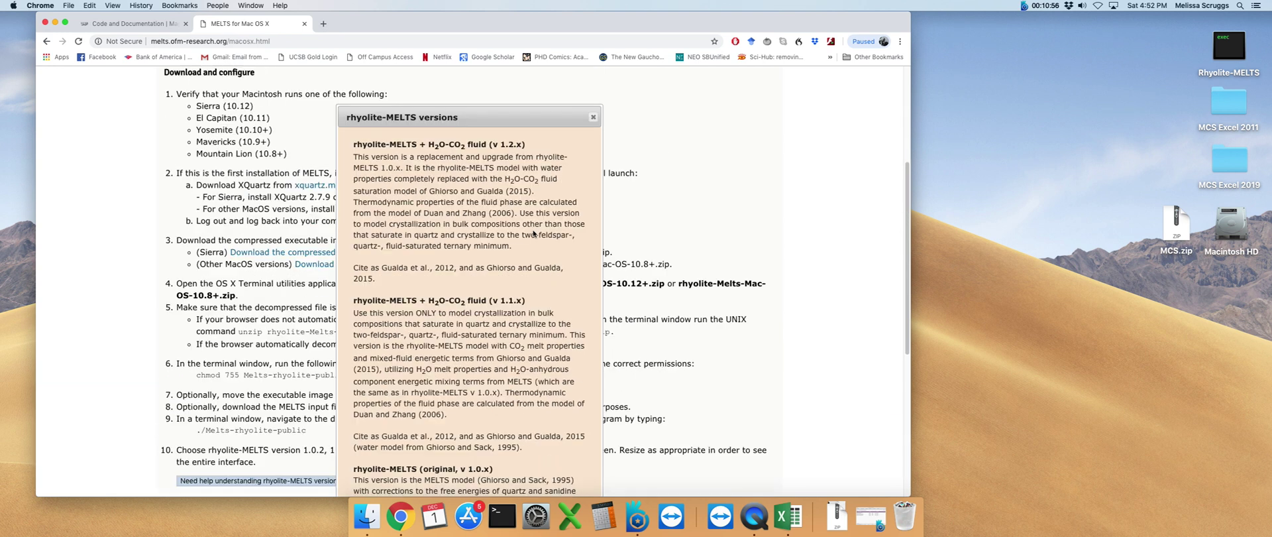
scroll(534, 231, down, 1)
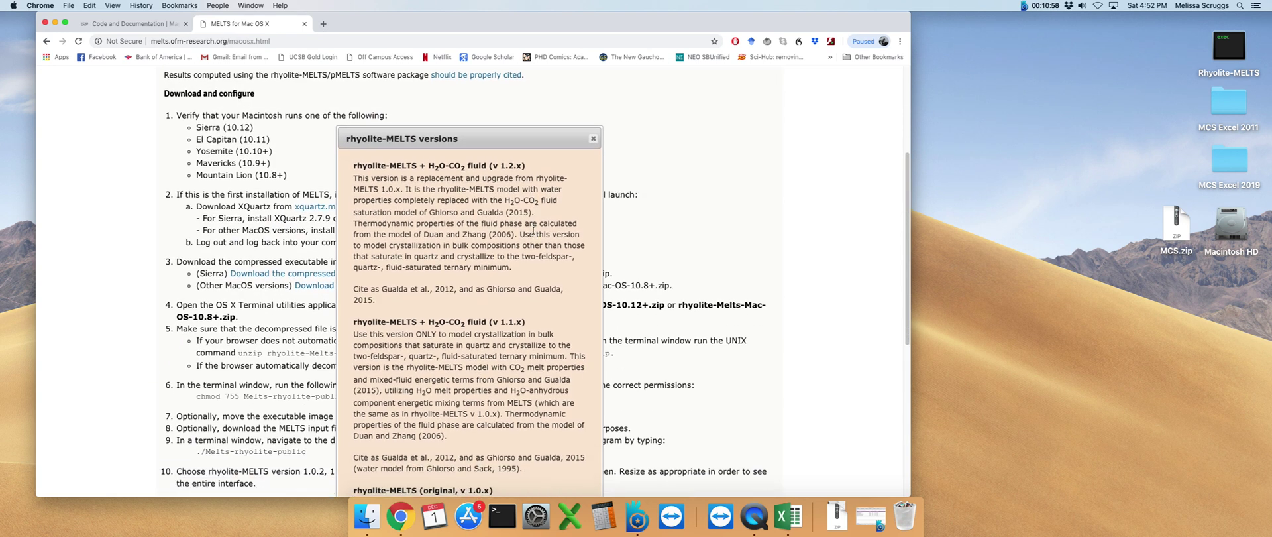
scroll(534, 230, down, 1)
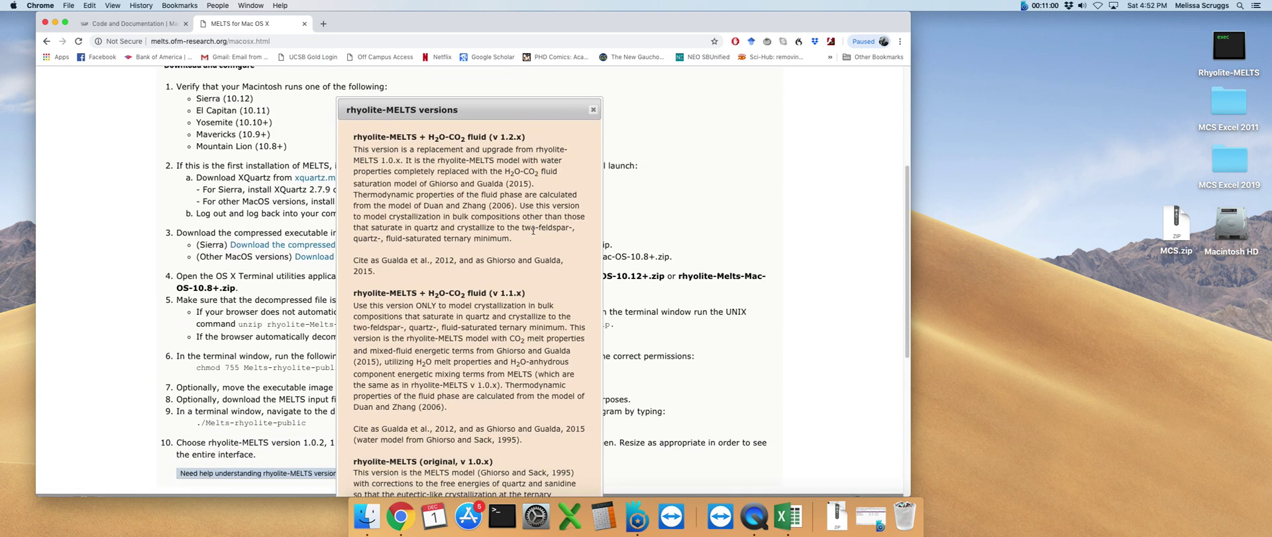
scroll(533, 231, down, 2)
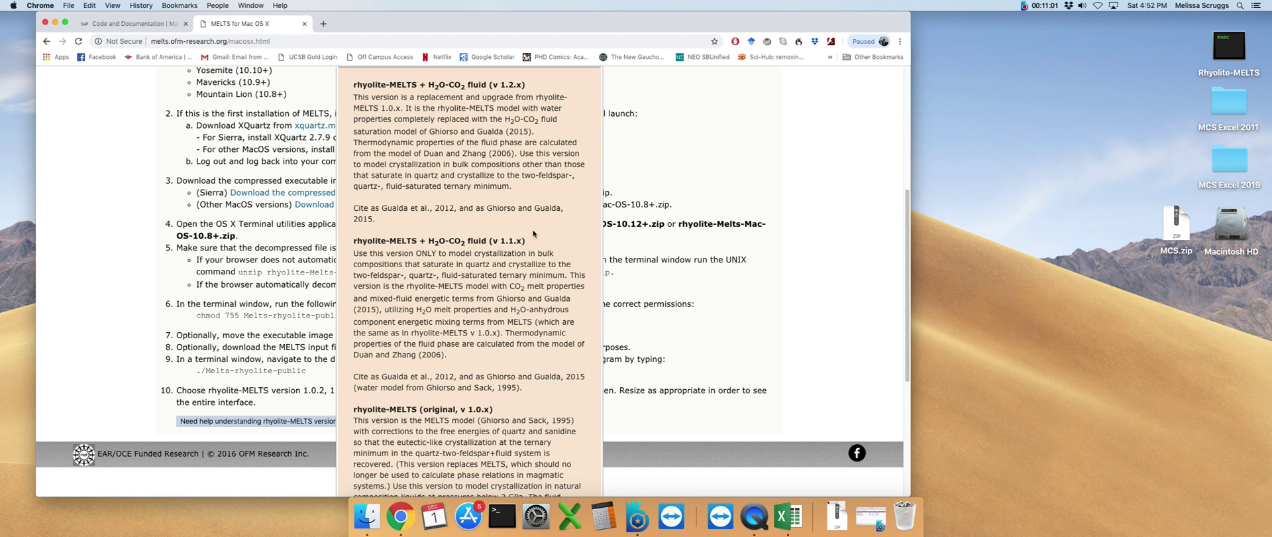
click(54, 25)
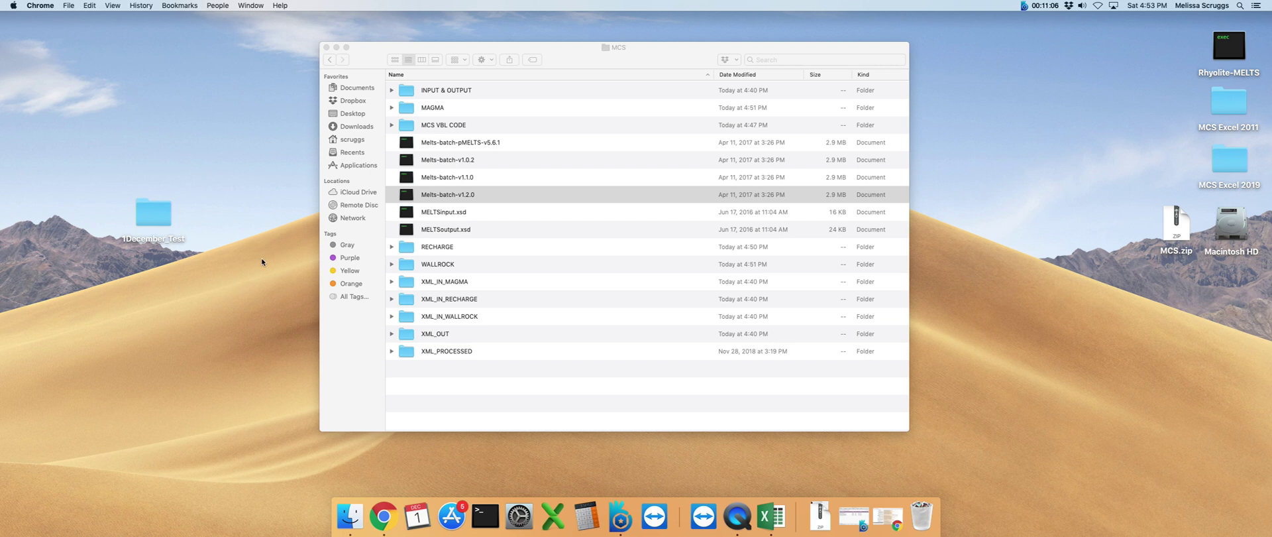
click(549, 286)
click(528, 285)
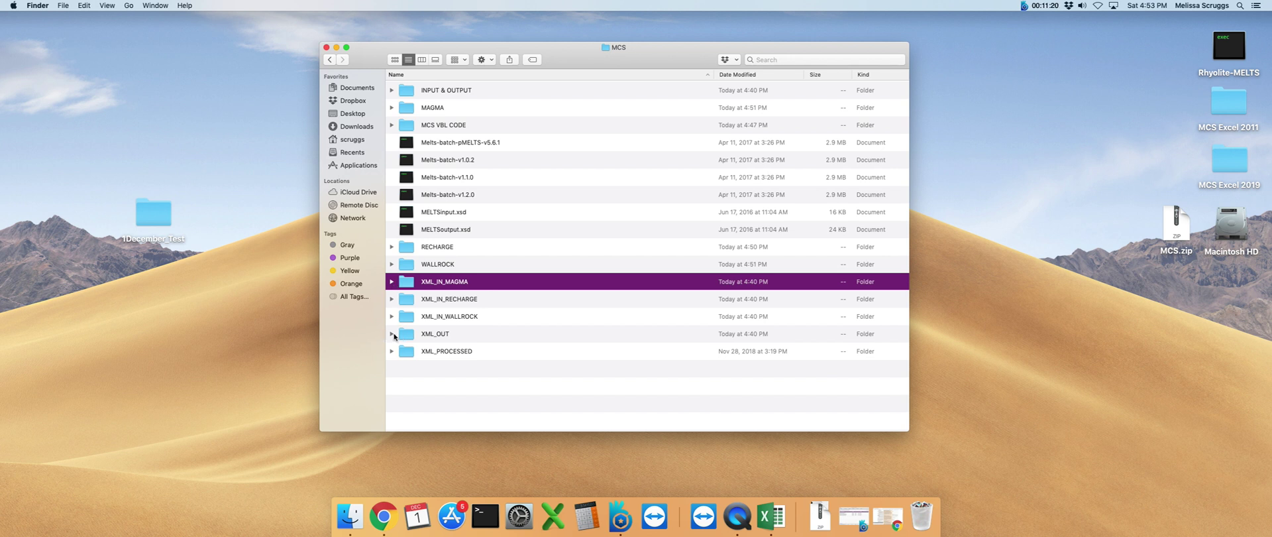
click(457, 338)
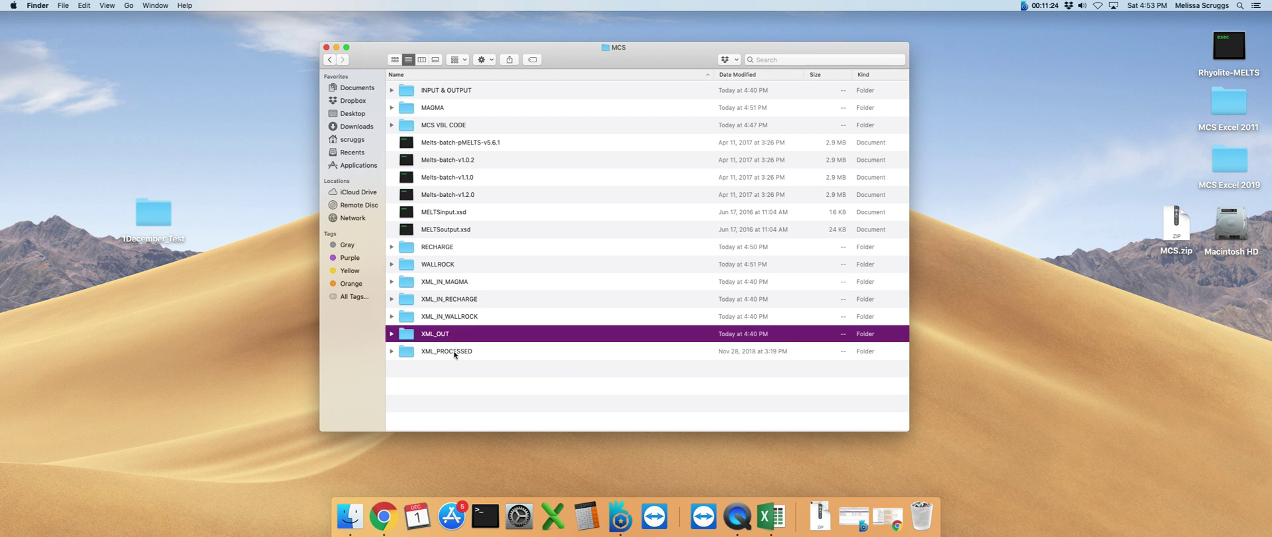
click(455, 353)
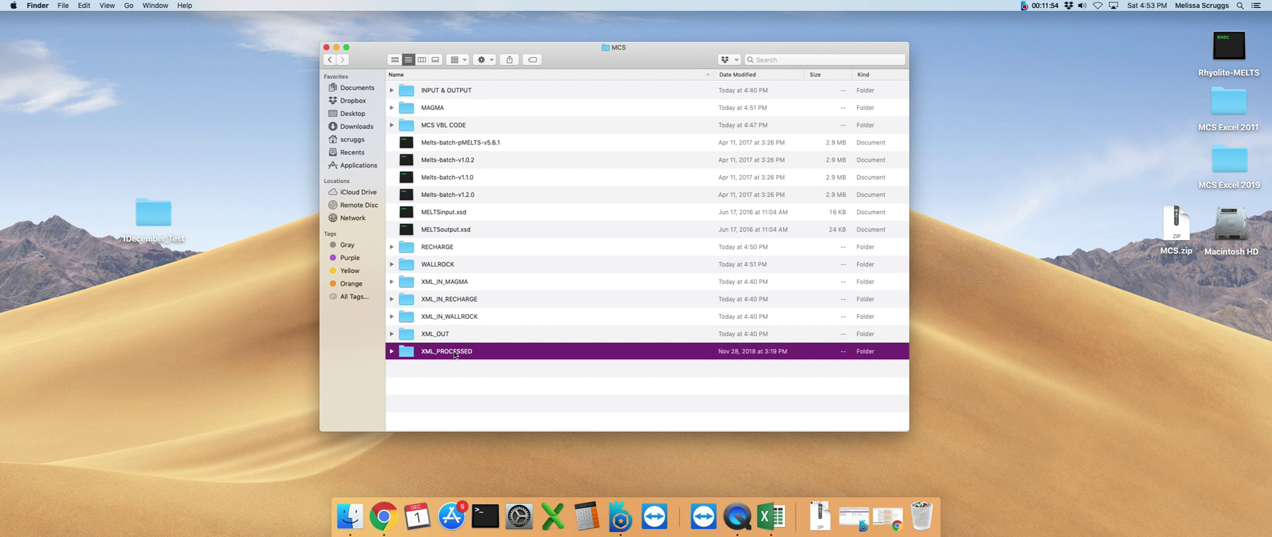
click(392, 333)
click(392, 351)
click(392, 334)
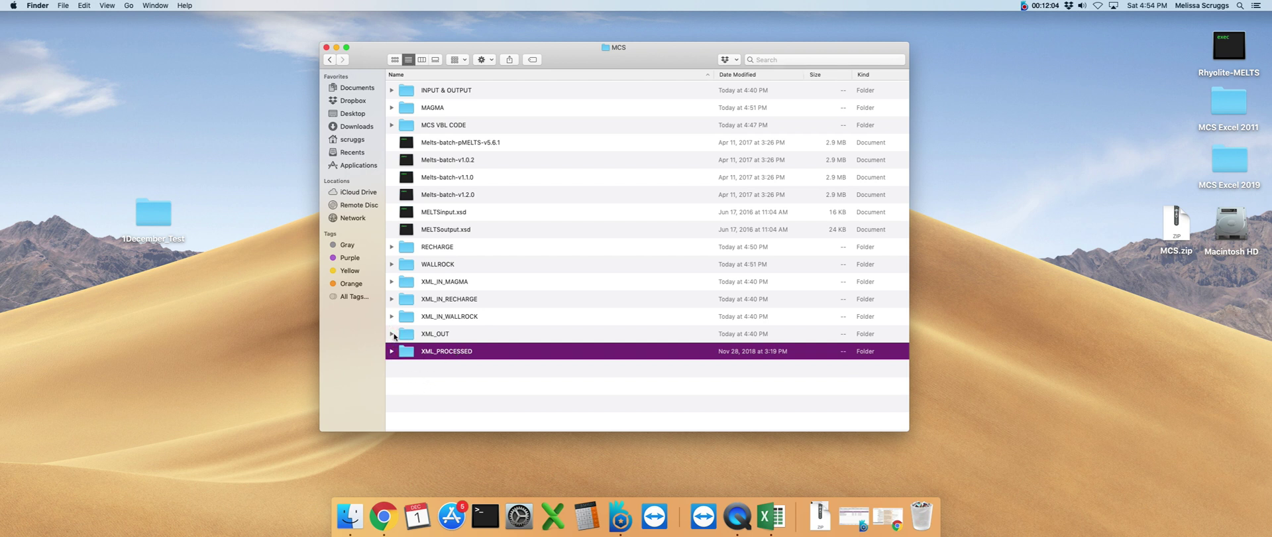